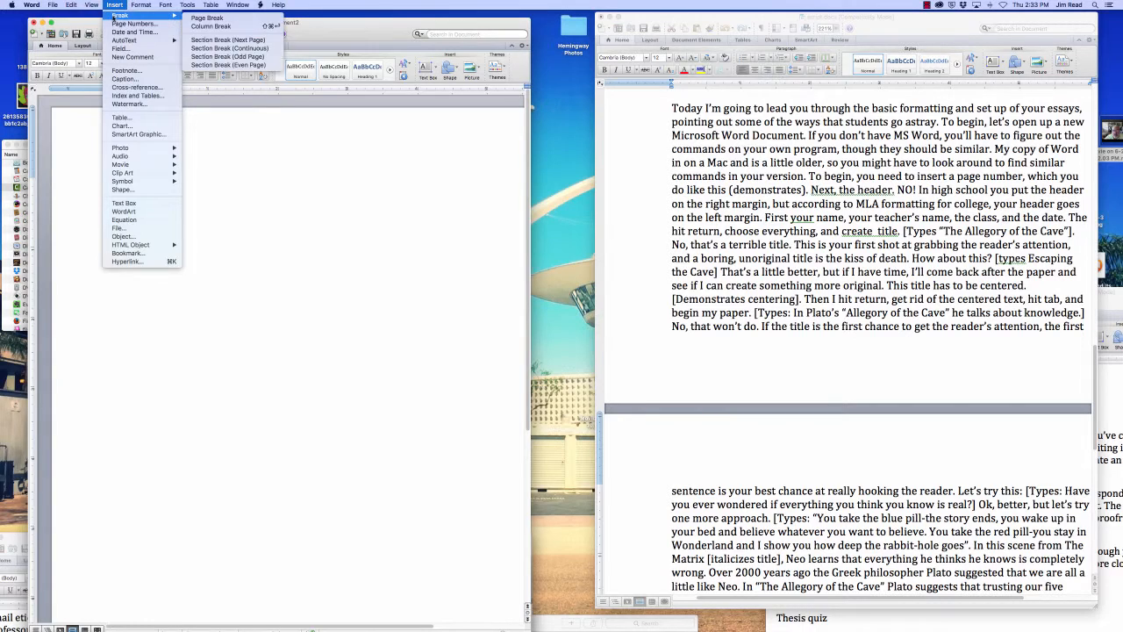
Step: Insert a right-aligned page number at the top of the page, shown on the first page, and widen the document window
left_click(123, 23)
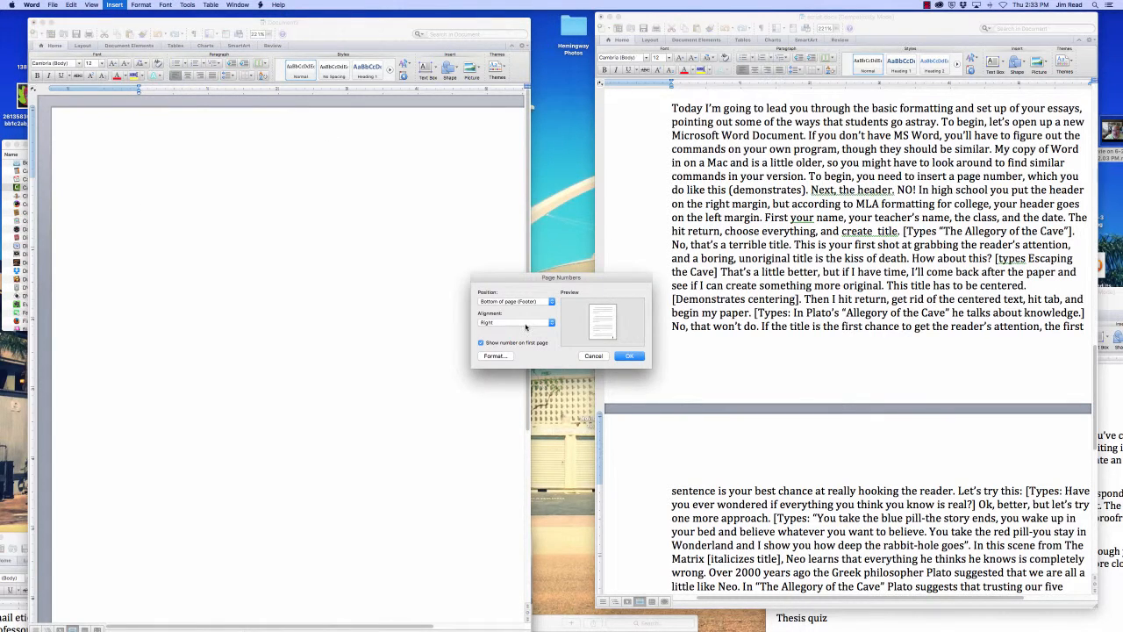
left_click(533, 302)
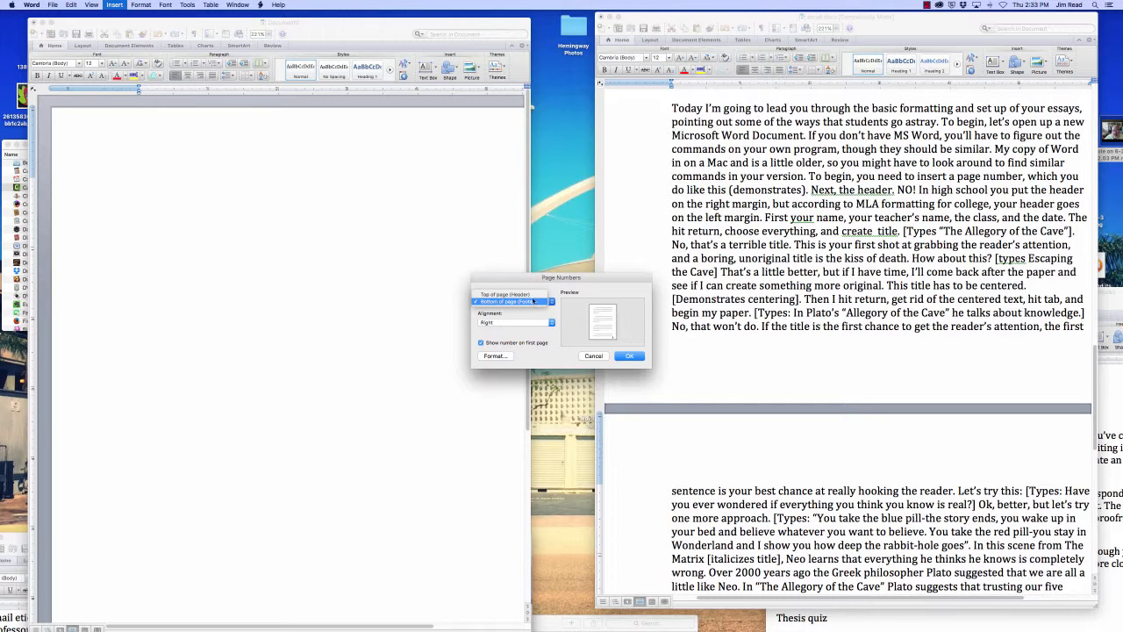
left_click(531, 295)
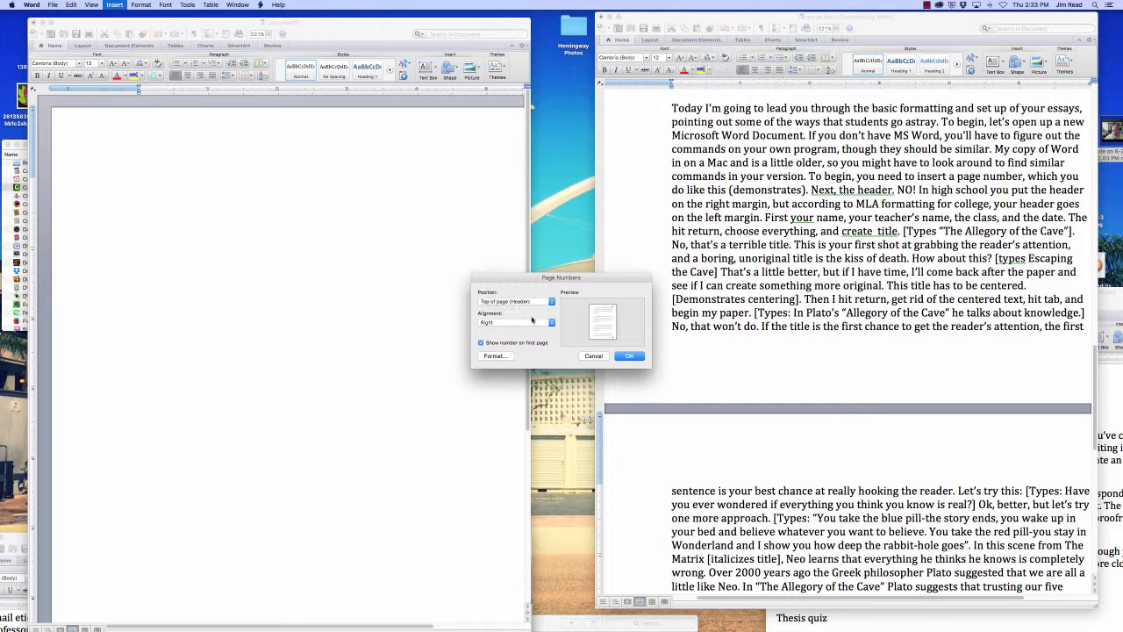
left_click(503, 357)
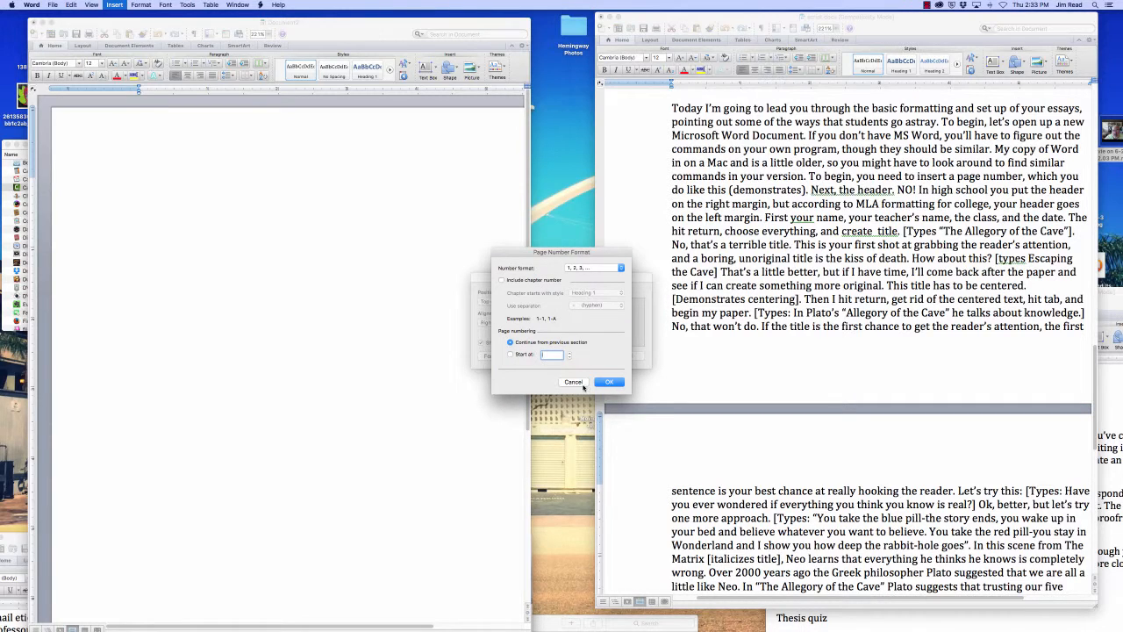
left_click(575, 381)
left_click(628, 357)
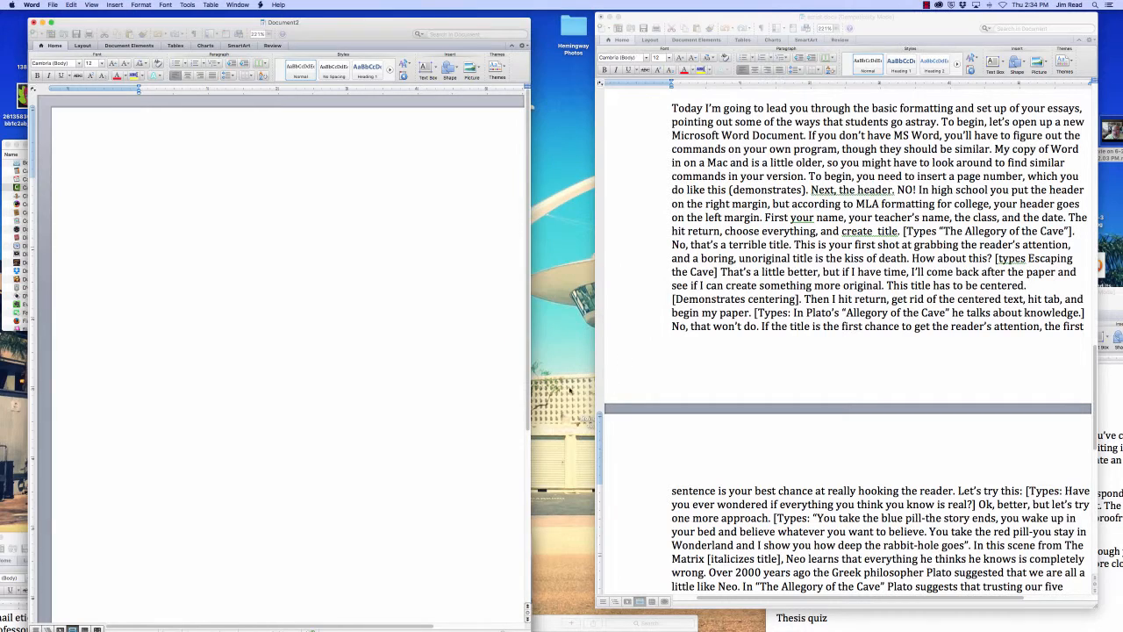
left_click_drag(529, 626, 605, 625)
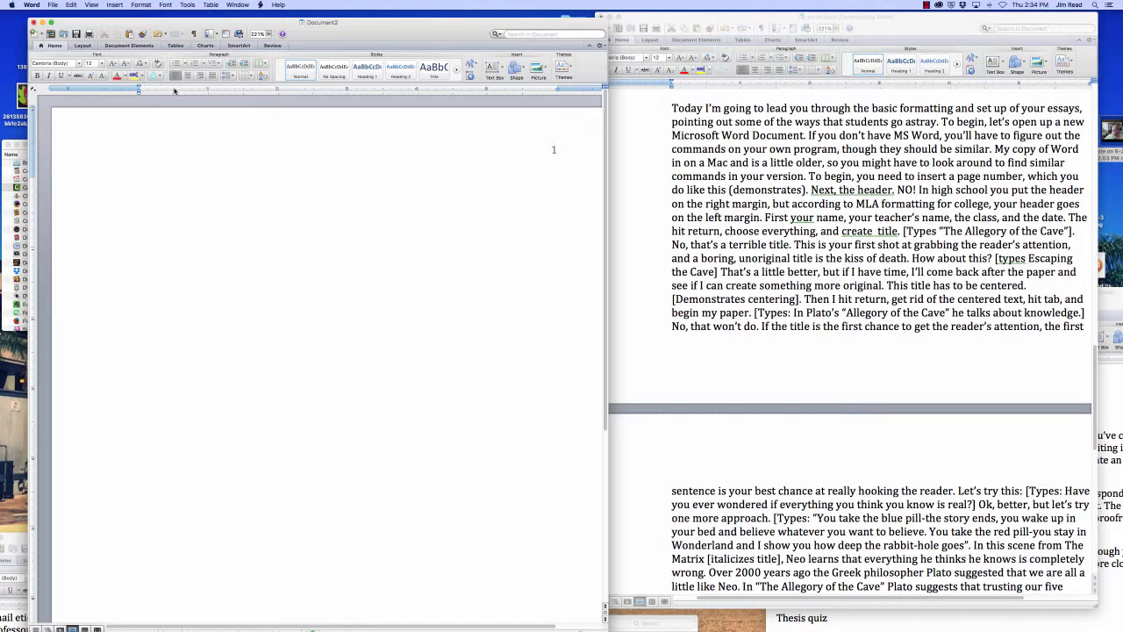
Step: Enter the student's full name right-aligned on the first line, and change that line to left alignment
left_click(200, 75)
type("Jim Read")
left_click_drag(560, 184, 499, 184)
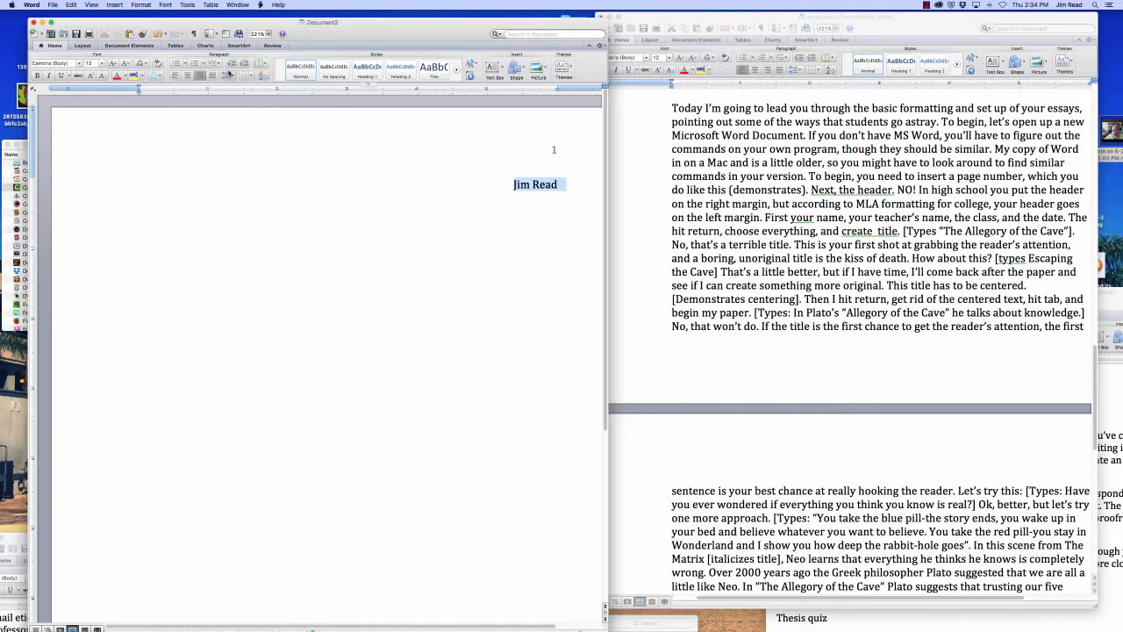
left_click(175, 76)
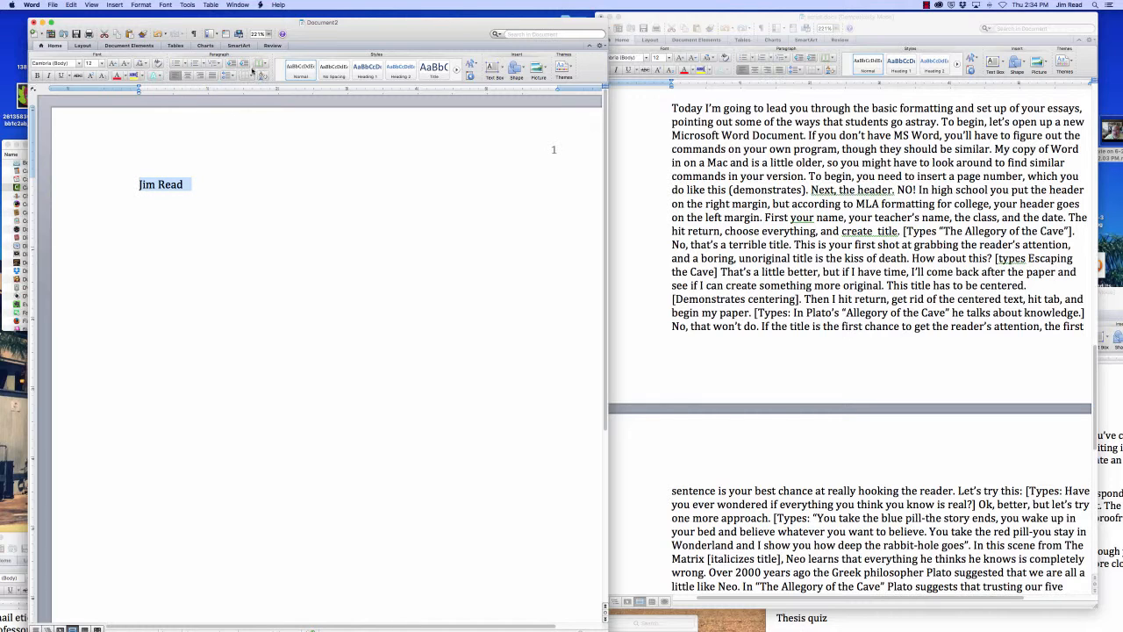
left_click(141, 5)
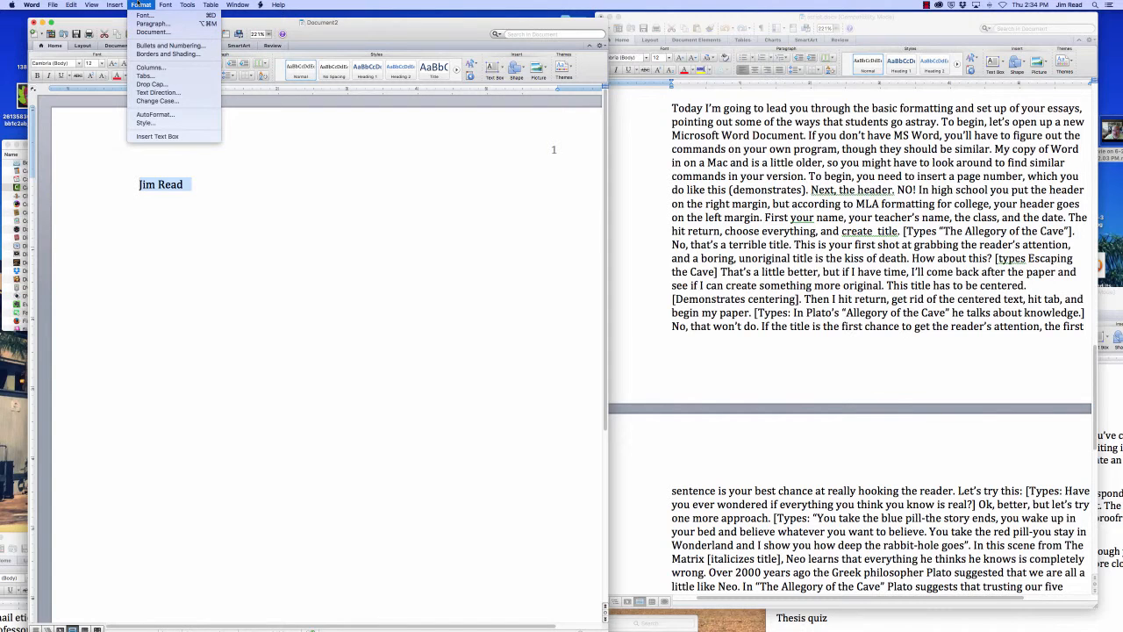
left_click(142, 4)
Step: Add the professor's title and surname and the course "English 101" on separate lines below the student's name
left_click(190, 183)
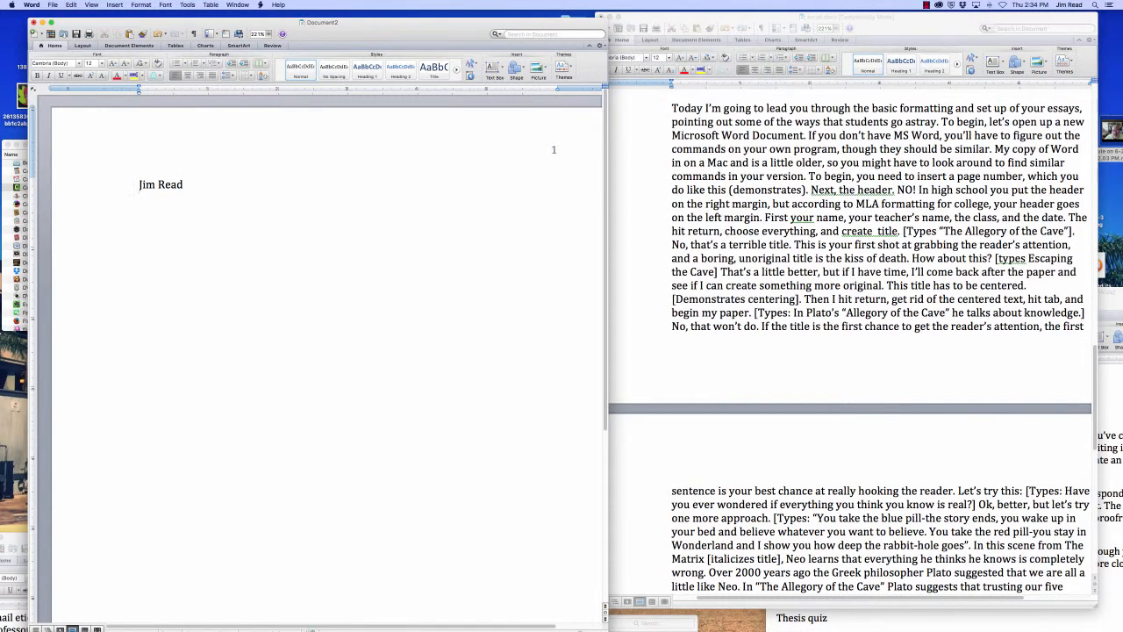
type("Profress")
key("BackSpace")
key("BackSpace")
key("BackSpace")
key("BackSpace")
type("essor Read")
key("Return")
type("Egn")
key("BackSpace")
key("BackSpace")
type("nglish 101")
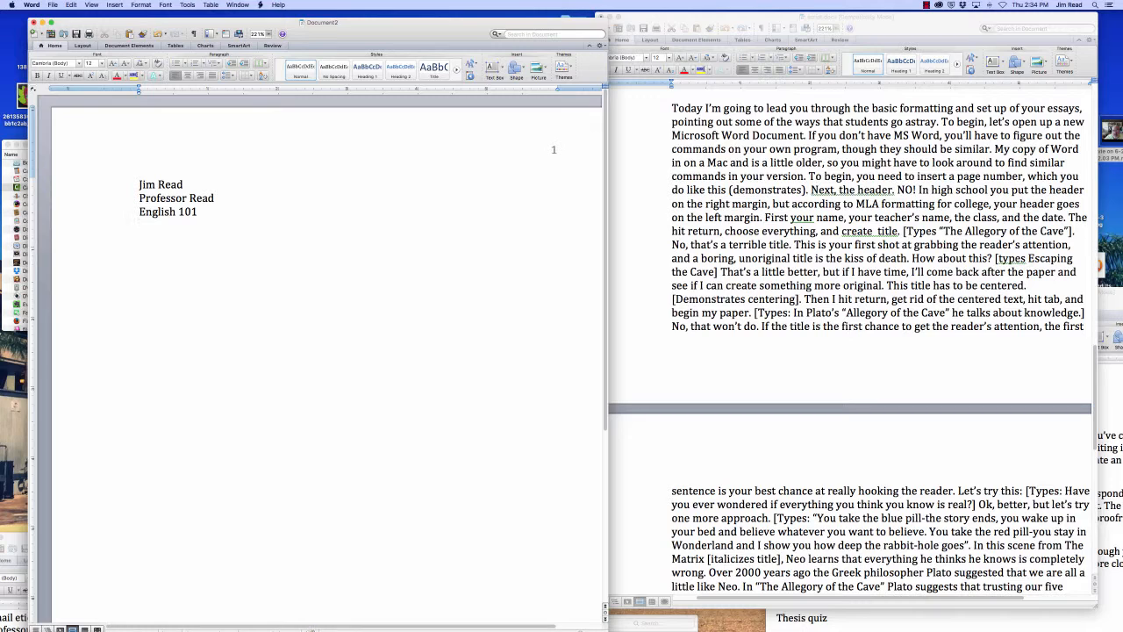
Step: Add the date "June 16, 2099" and a placeholder line "Title" below the course name
key("Return")
type("June 16, 2099")
key("Return")
type("Title")
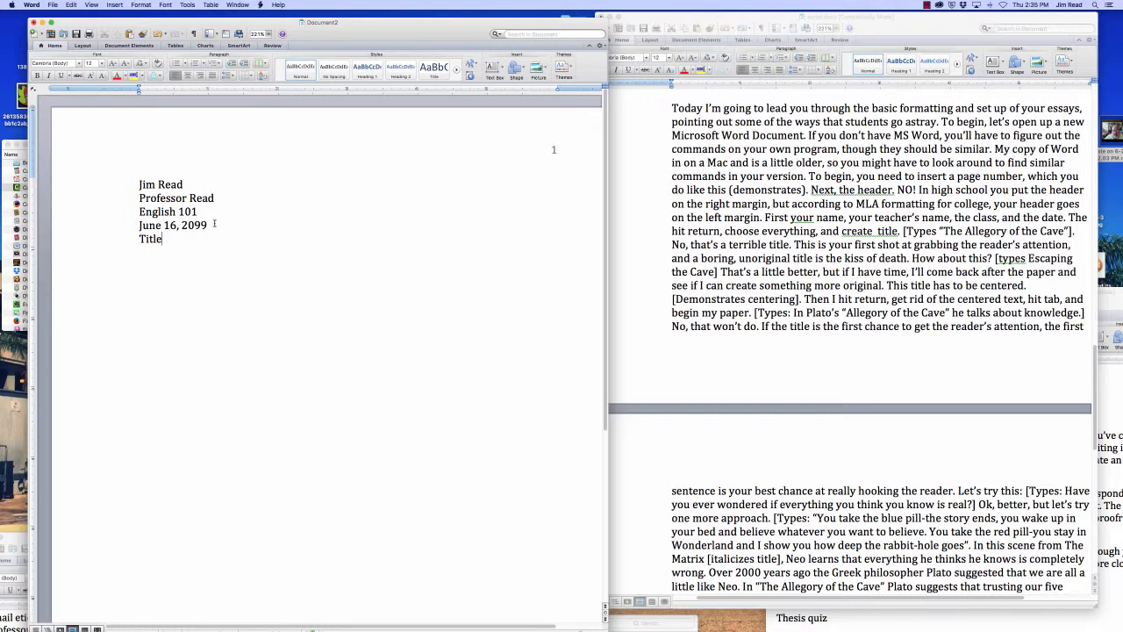
Step: Set the line spacing of the four heading lines, from student name to date, to Double
left_click_drag(214, 224, 122, 188)
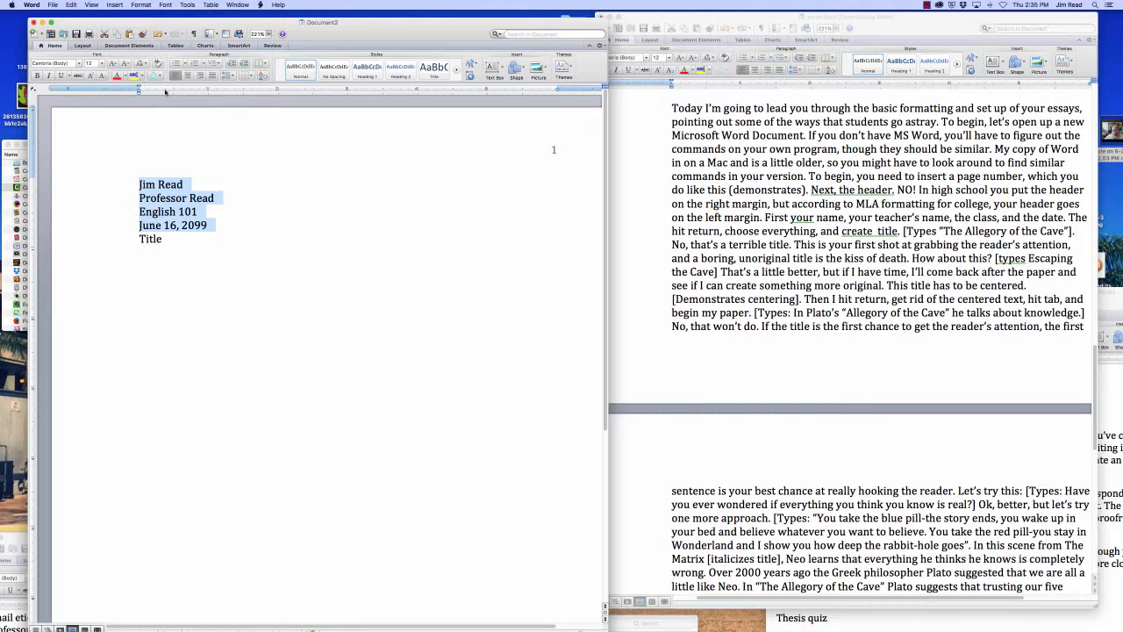
left_click(142, 6)
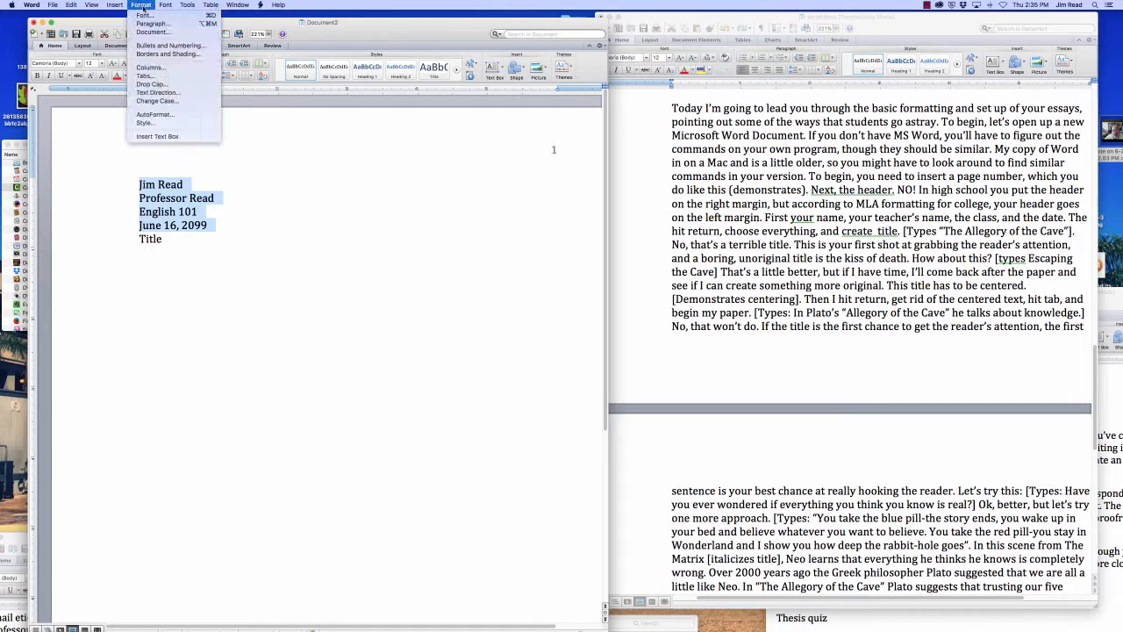
left_click(151, 23)
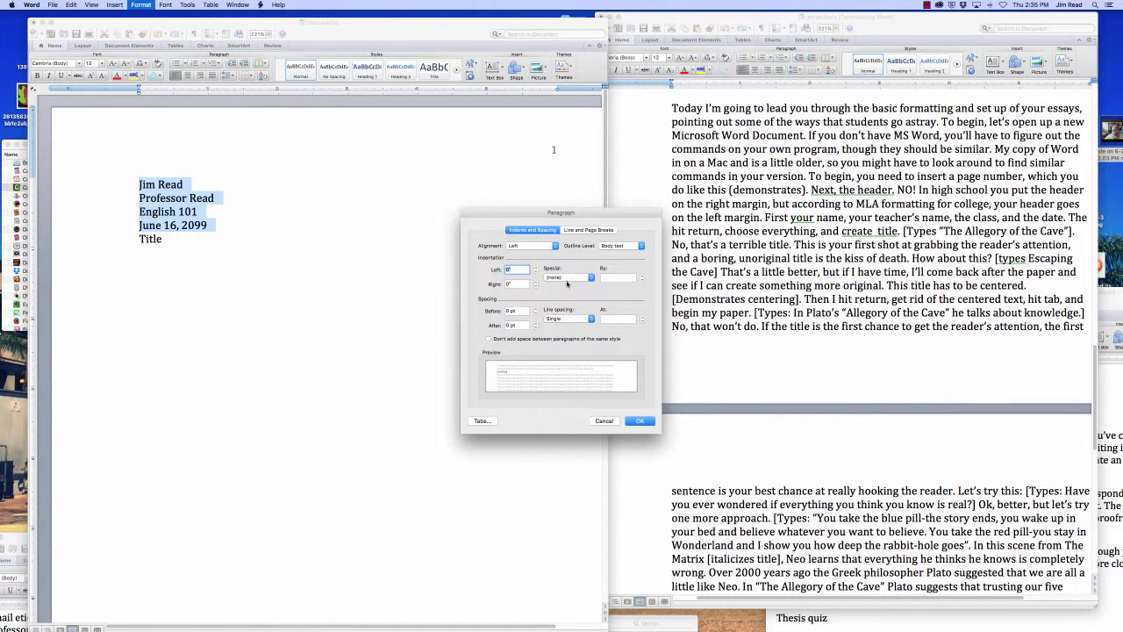
left_click(572, 318)
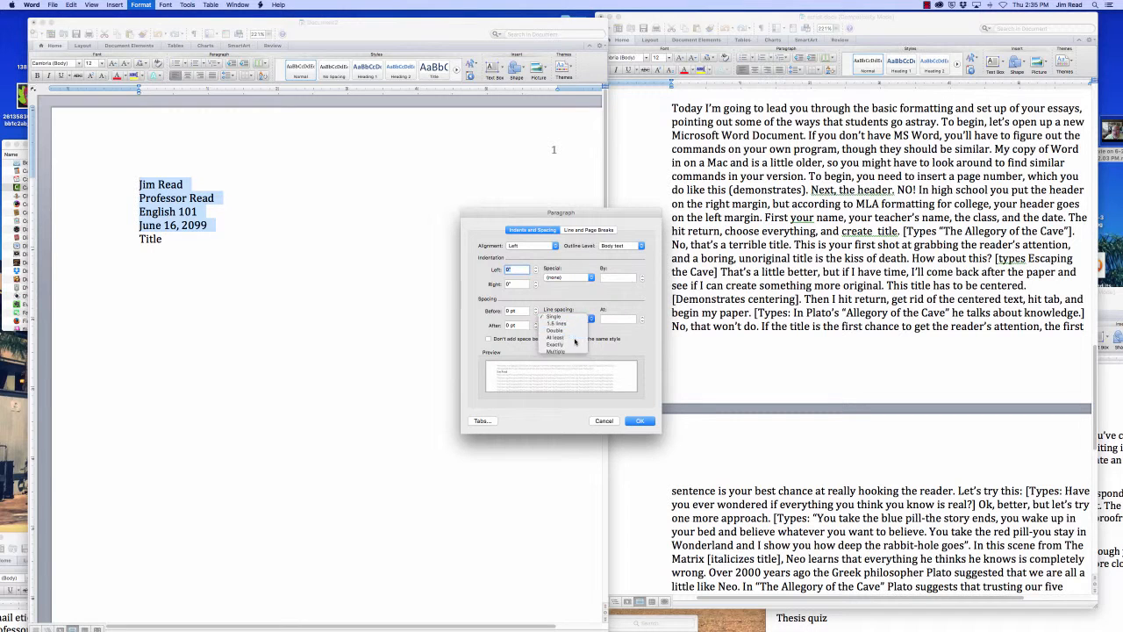
left_click(572, 330)
left_click(641, 421)
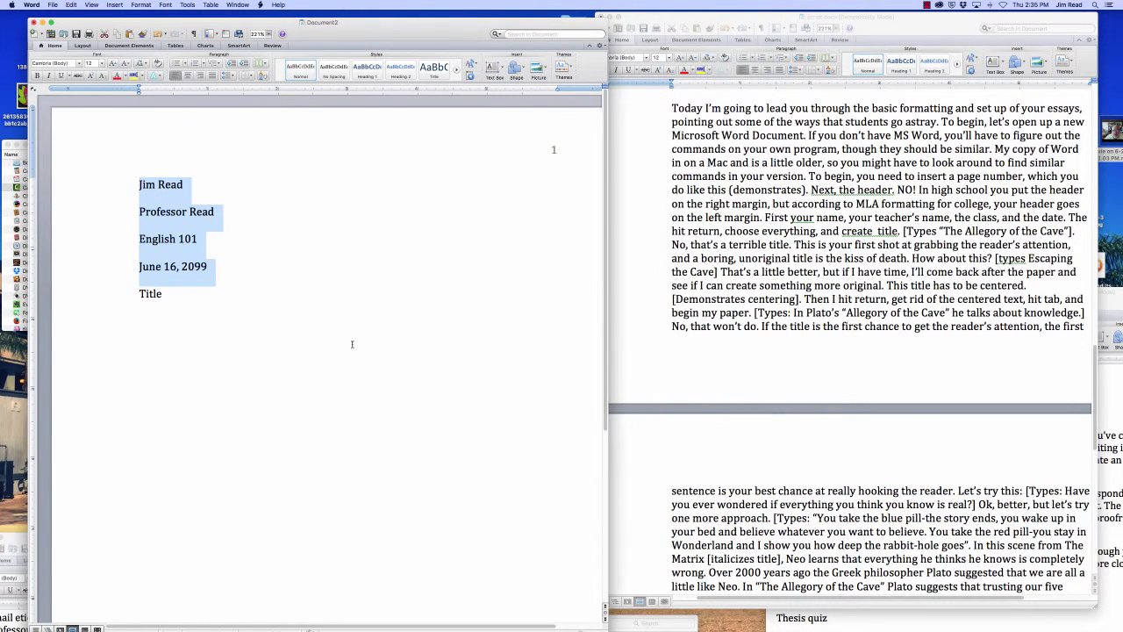
Step: Set the line spacing of the "Title" line to Double
left_click(237, 316)
double_click(186, 303)
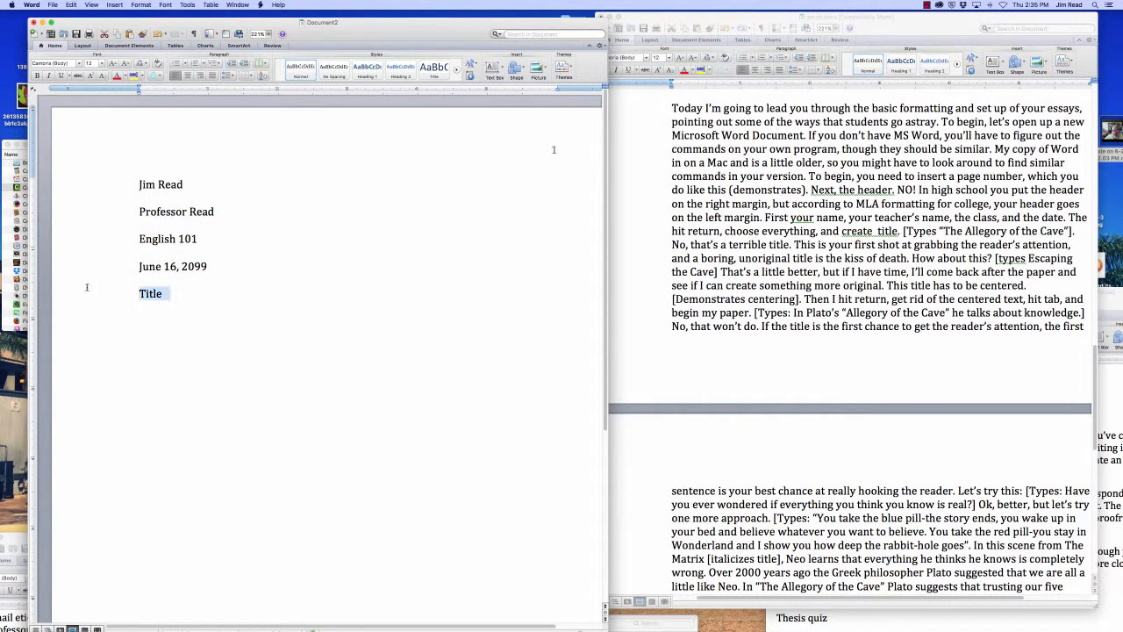
left_click(150, 4)
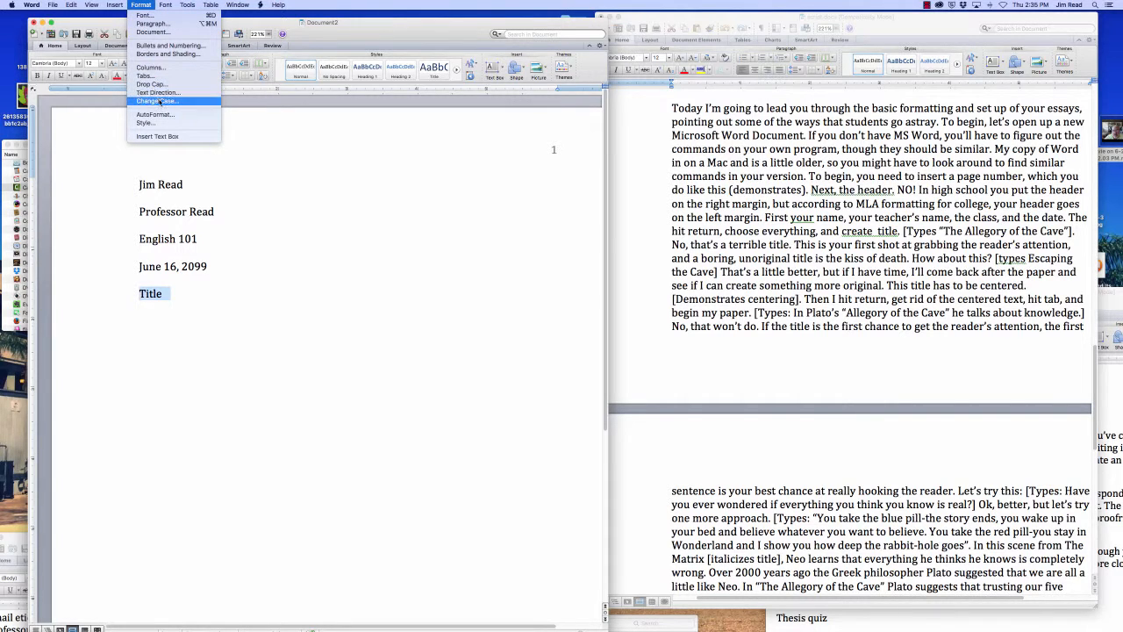
left_click(144, 23)
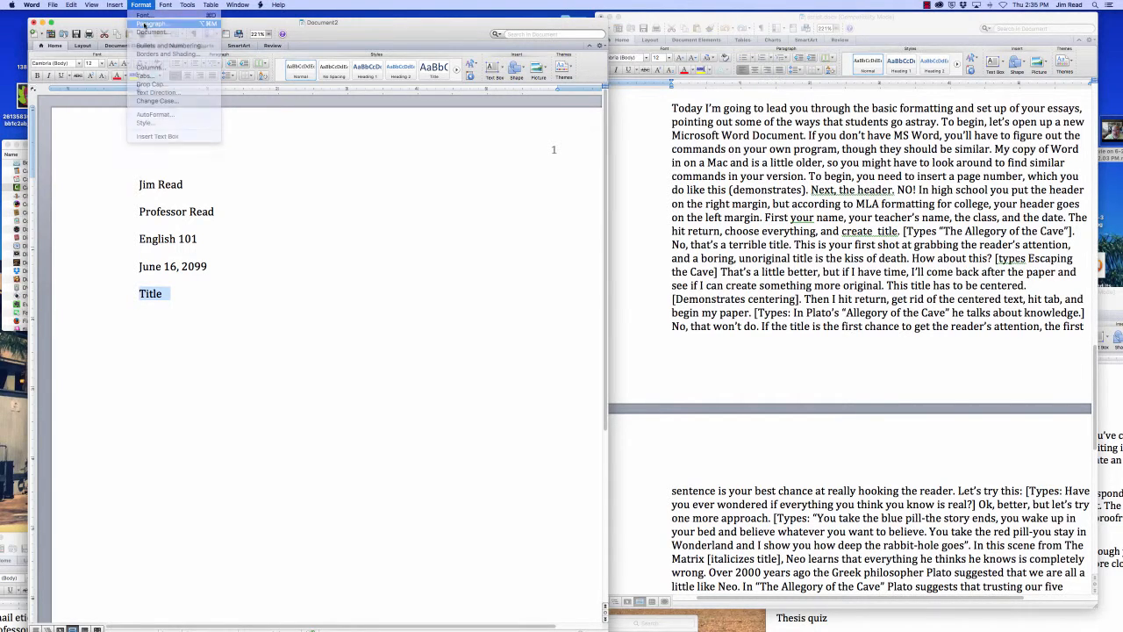
left_click(562, 279)
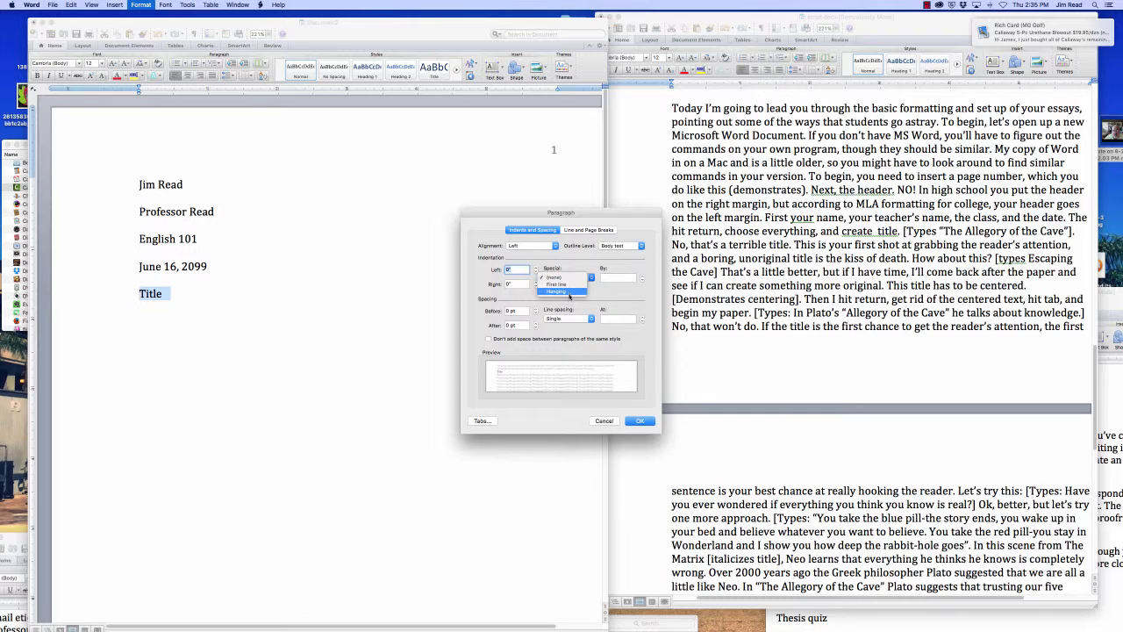
left_click(568, 259)
left_click(574, 318)
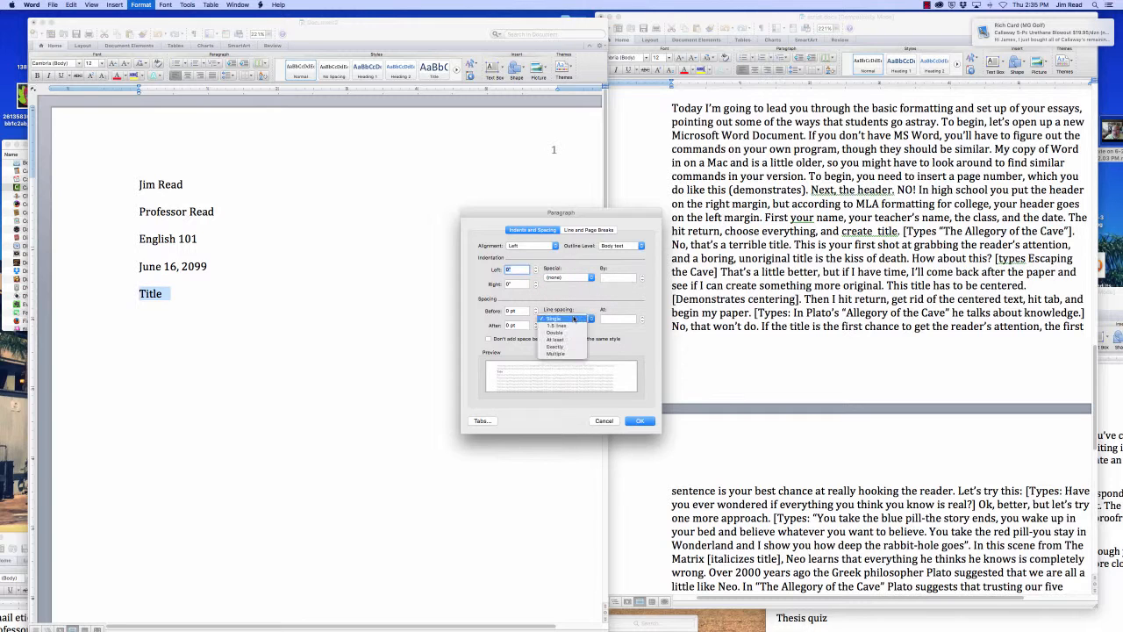
left_click(555, 332)
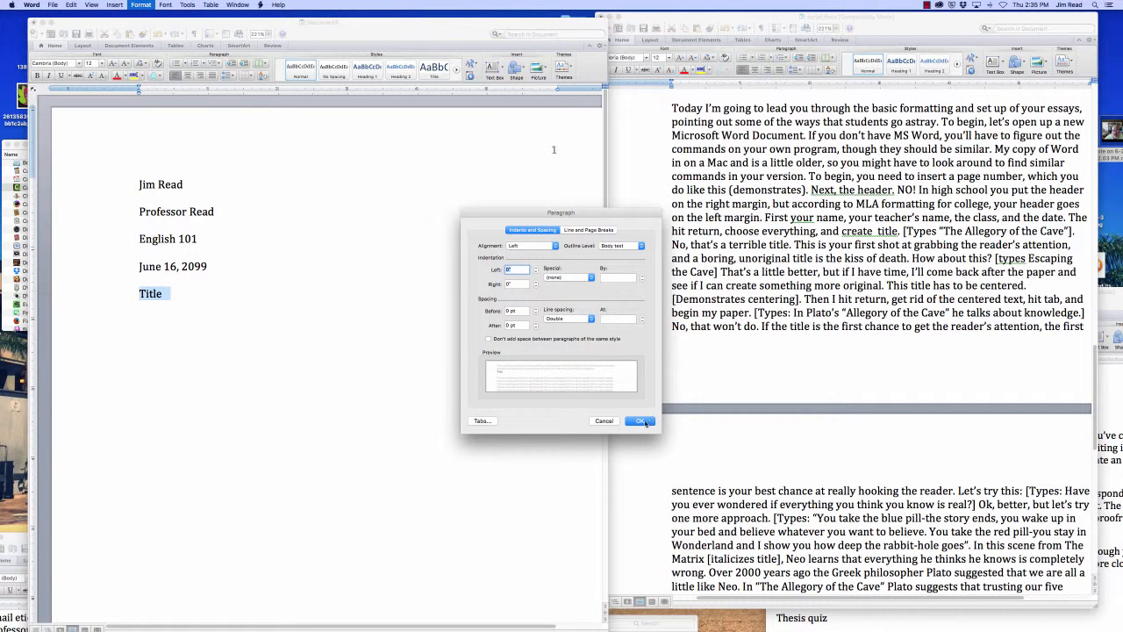
left_click(644, 422)
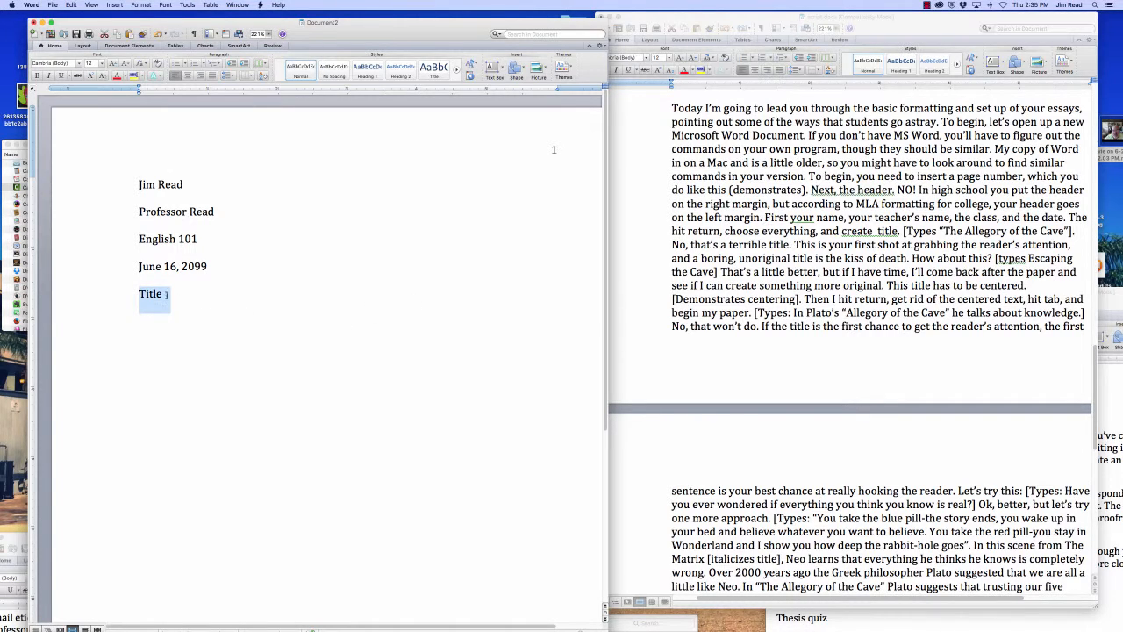
Step: Center the "Title" line on the page
left_click(187, 76)
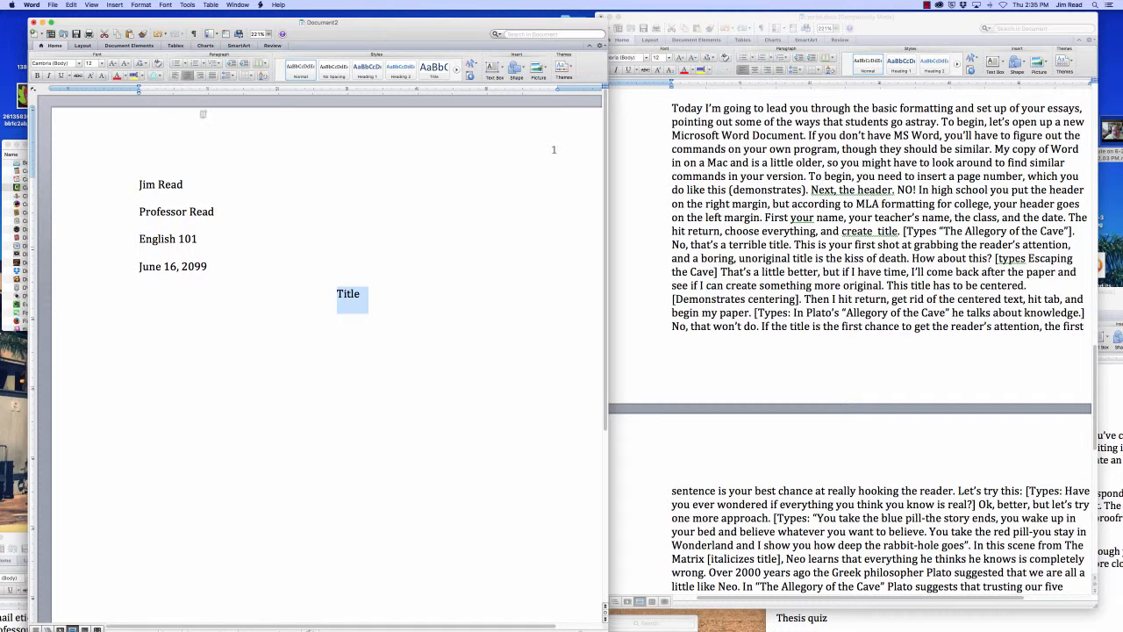
left_click(140, 4)
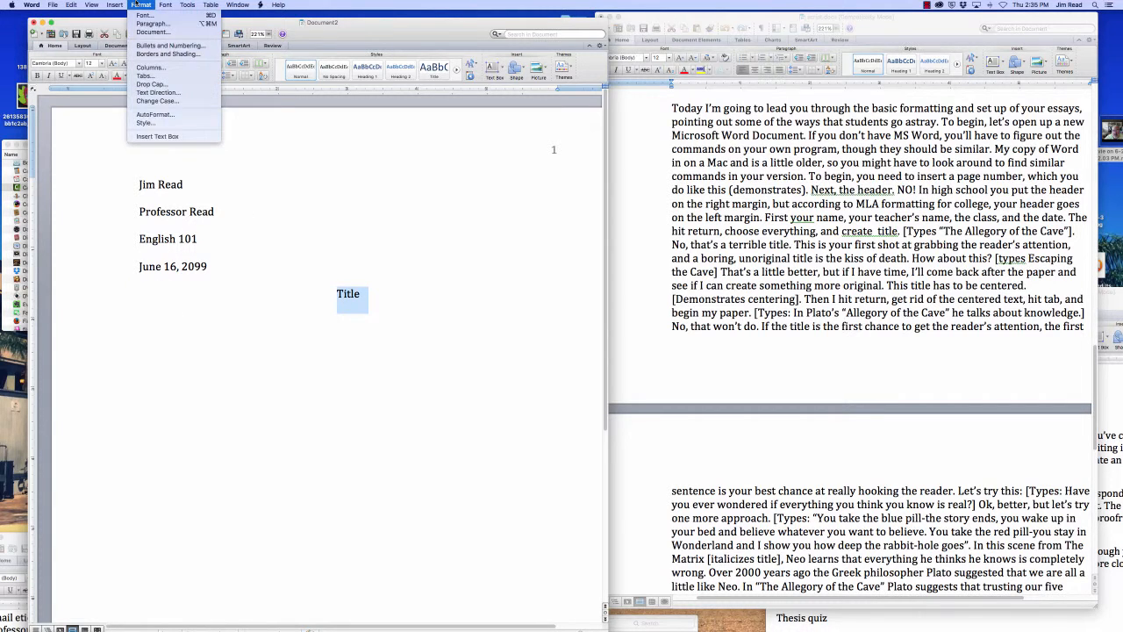
left_click(139, 5)
Step: Start a left-aligned body paragraph below the title with a tab indent and the word "The"
left_click(370, 294)
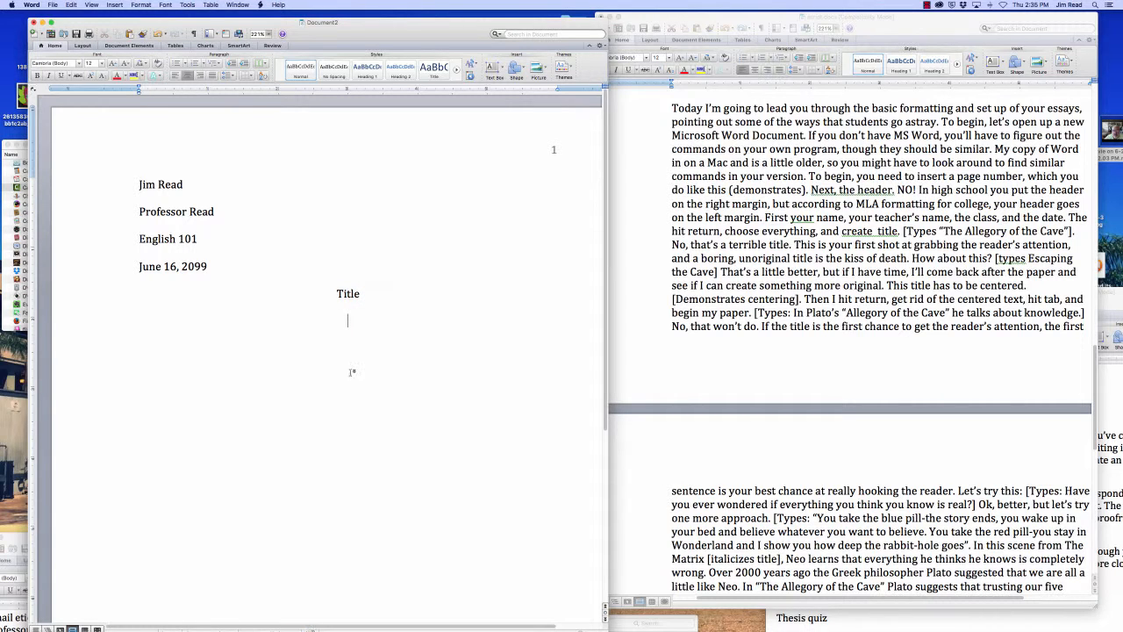
key("Return")
left_click(176, 76)
key("Tab")
type("The")
Step: Replace the placeholder title with "The Allegory of the Cave", enclosed in quotation marks
double_click(344, 295)
type("The Allegory of the C")
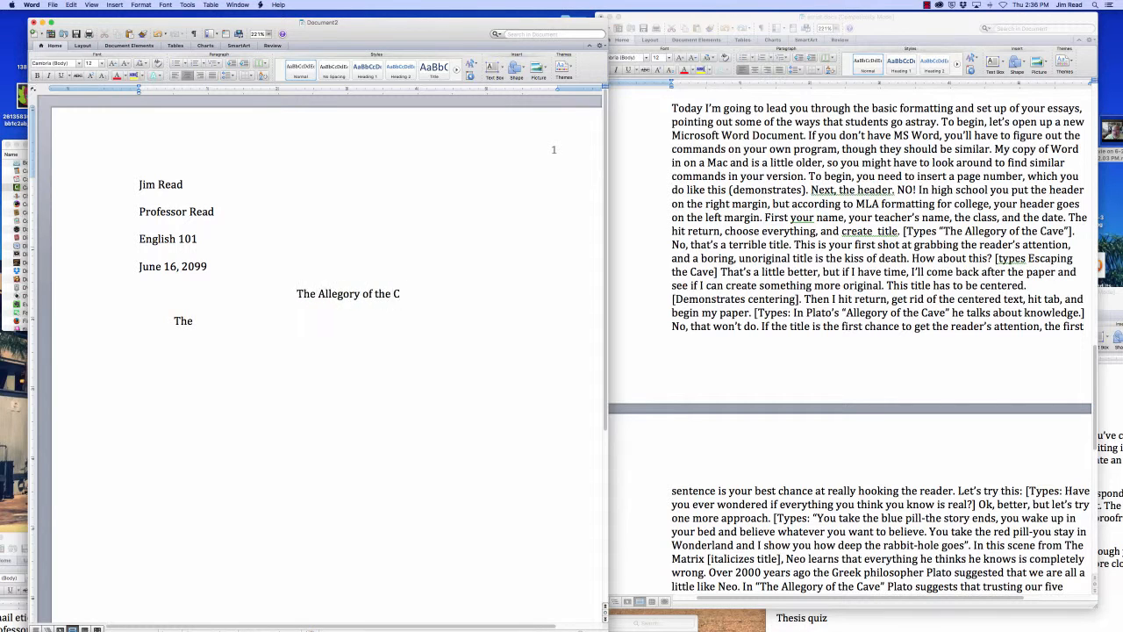
type("ave")
type("\"")
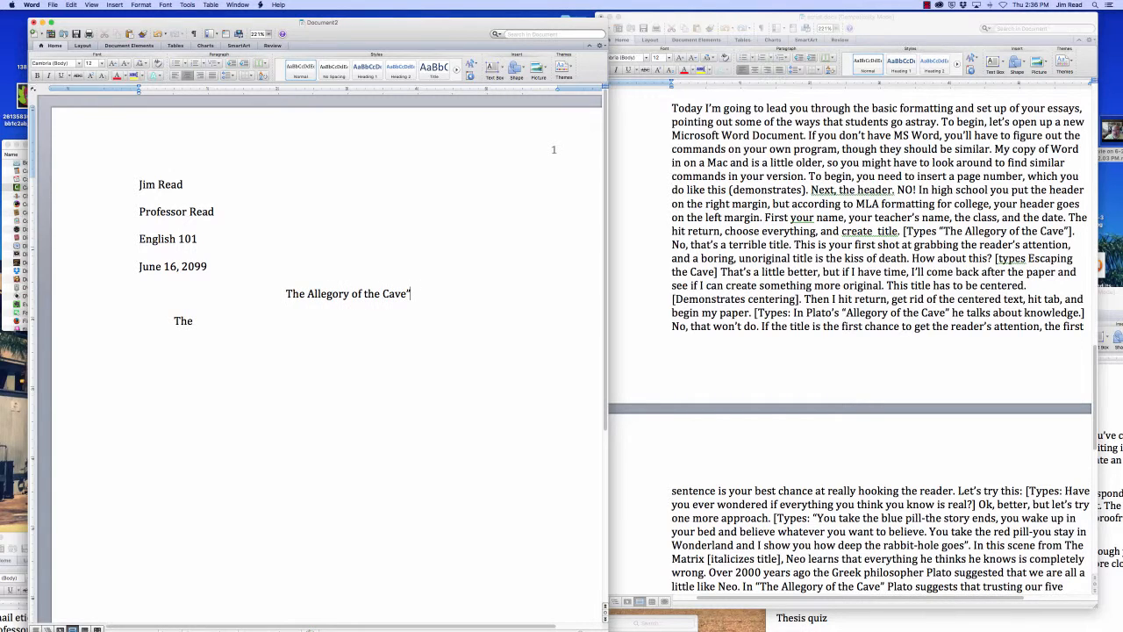
left_click(284, 295)
type("\"")
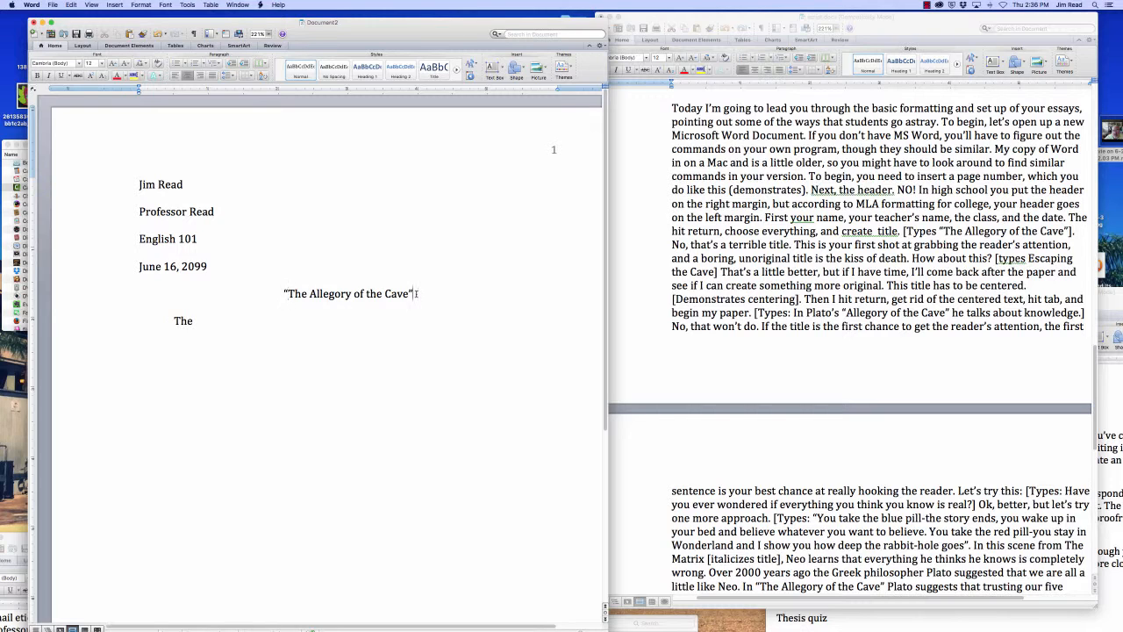
Step: Replace the whole title, including its quotation marks, with Escaping the Cave
left_click_drag(414, 294, 285, 296)
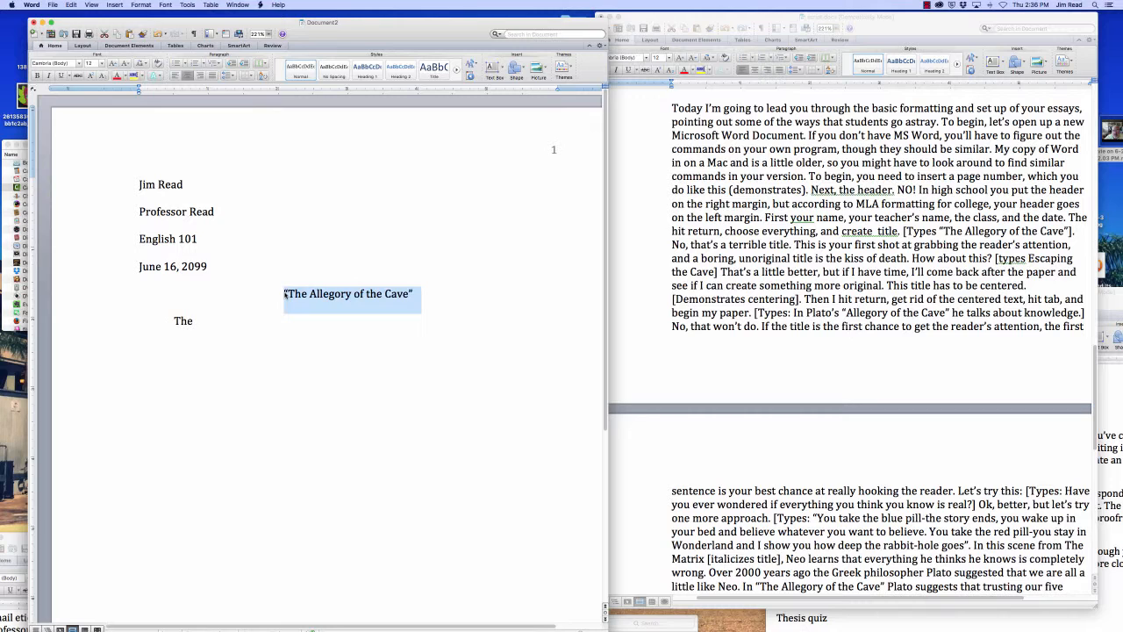
type("Escaping t")
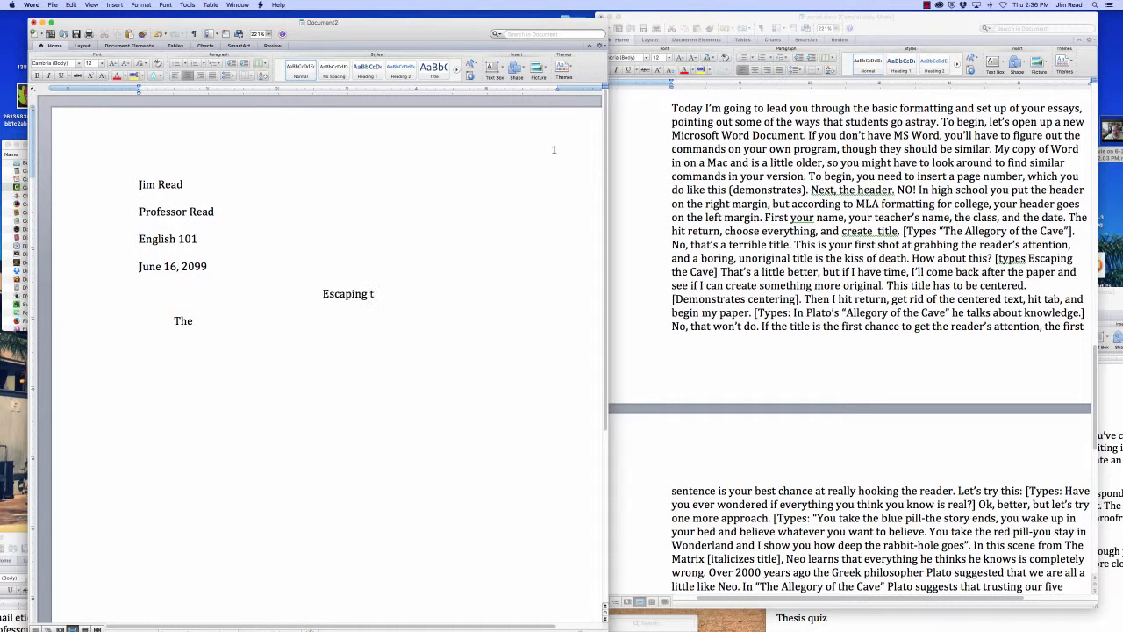
type("he Cave")
Step: Replace the body paragraph's word "The" with: In Plato's "The Allegory of the Cave" he talks about knowledge
scroll(728, 321, "down", 3)
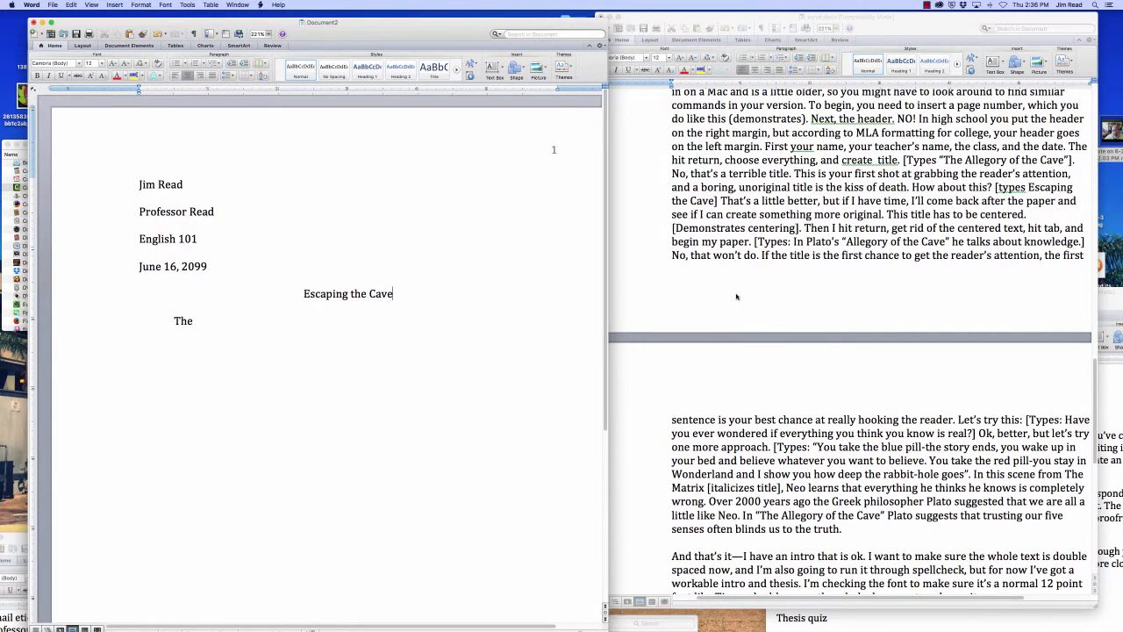
scroll(737, 295, "down", 3)
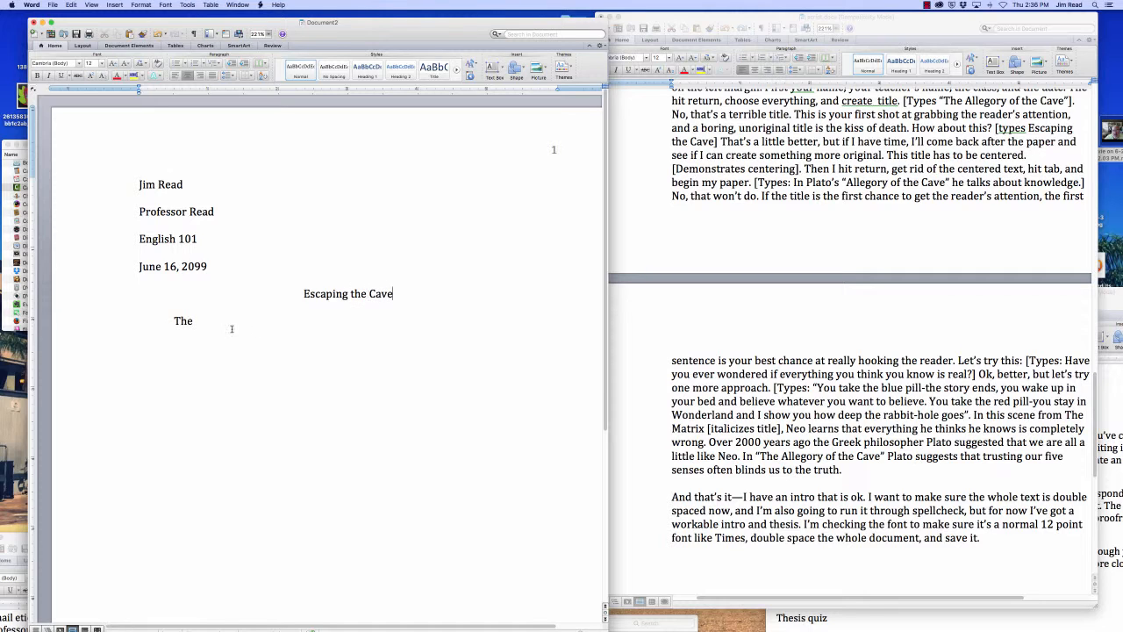
double_click(182, 321)
type("In")
type(" Plato's")
type(" \"The Alle")
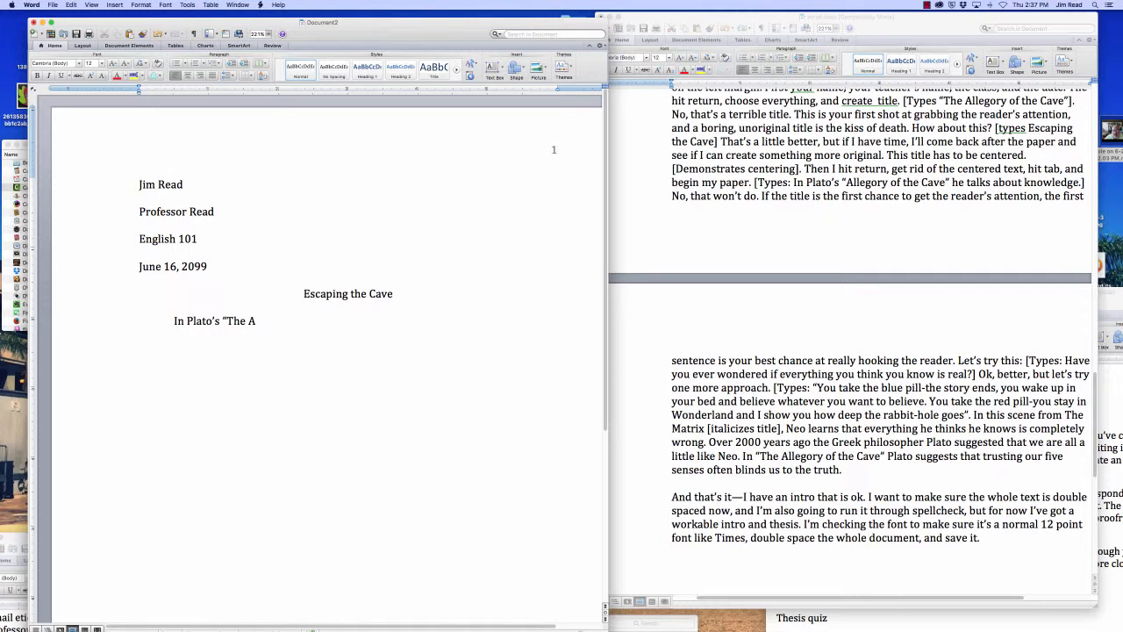
type("gory of the Cave\" he talks about Kno")
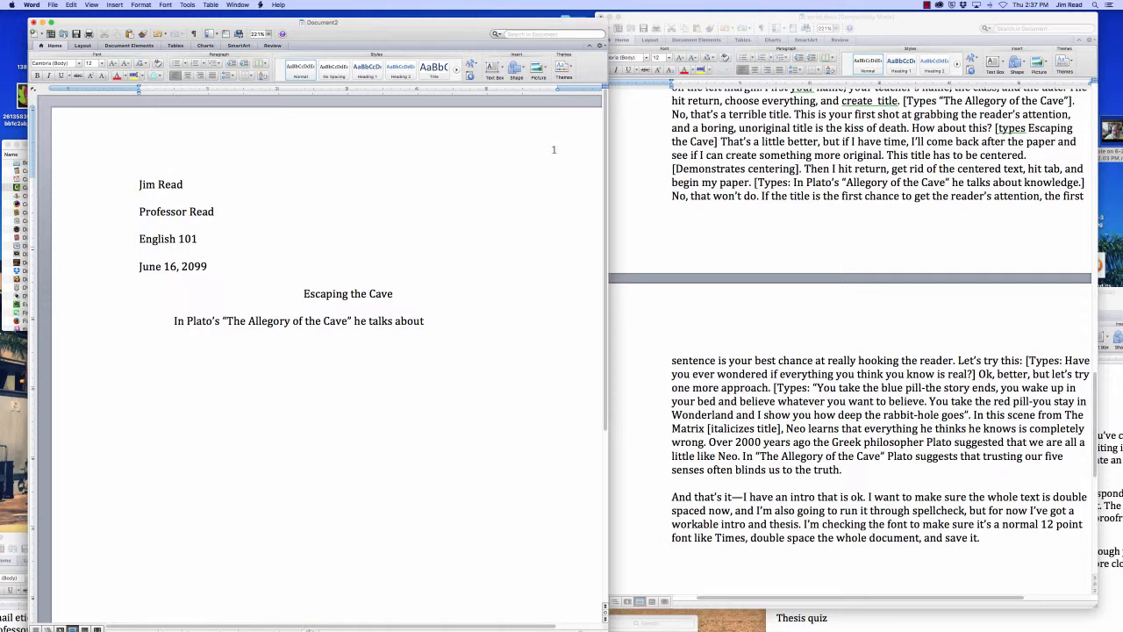
key("BackSpace")
key("BackSpace")
key("BackSpace")
type("knowledge.")
Step: Replace the body sentence with "You take the blue pill-the story ends, you wake up in your bed and believe whatever you want to
left_click_drag(492, 322, 176, 318)
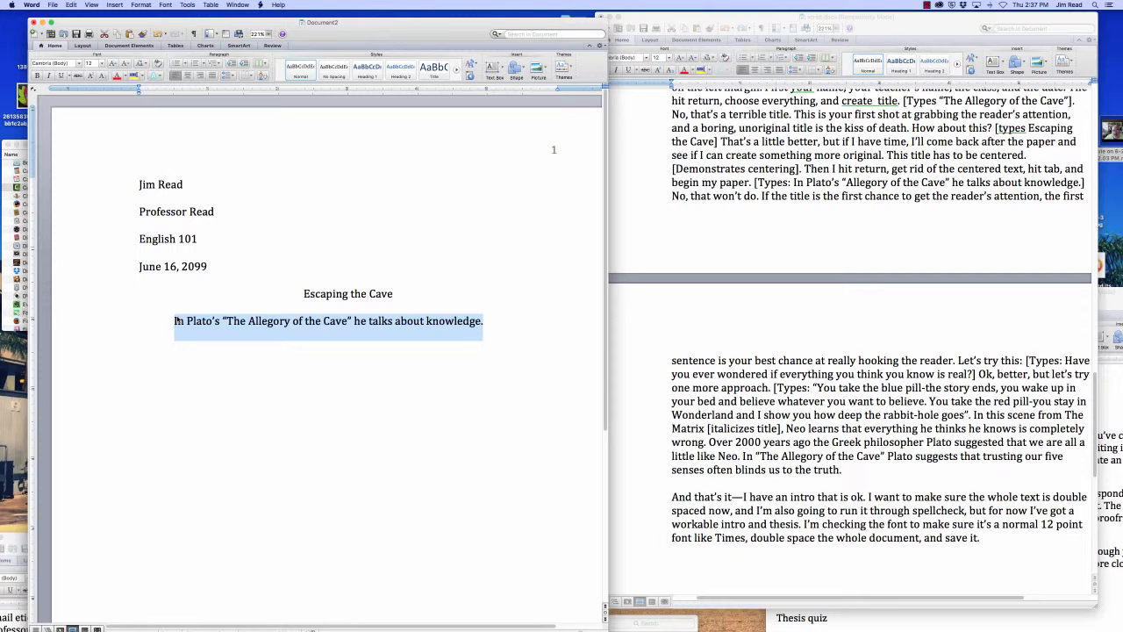
key("BackSpace")
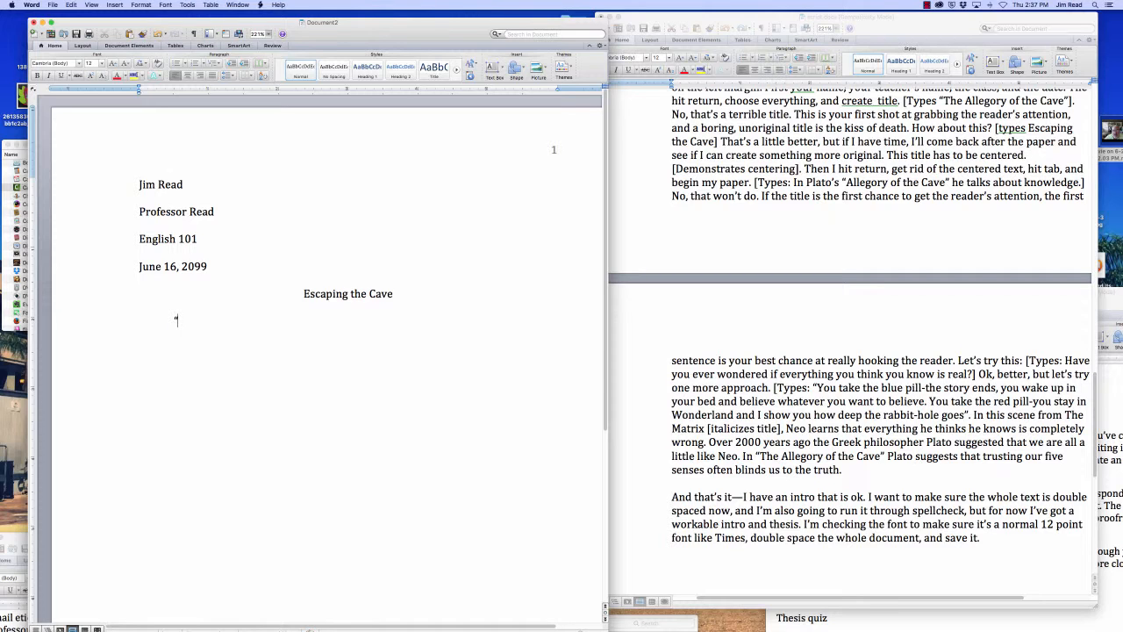
type("\"You take the blue pill-the sotry")
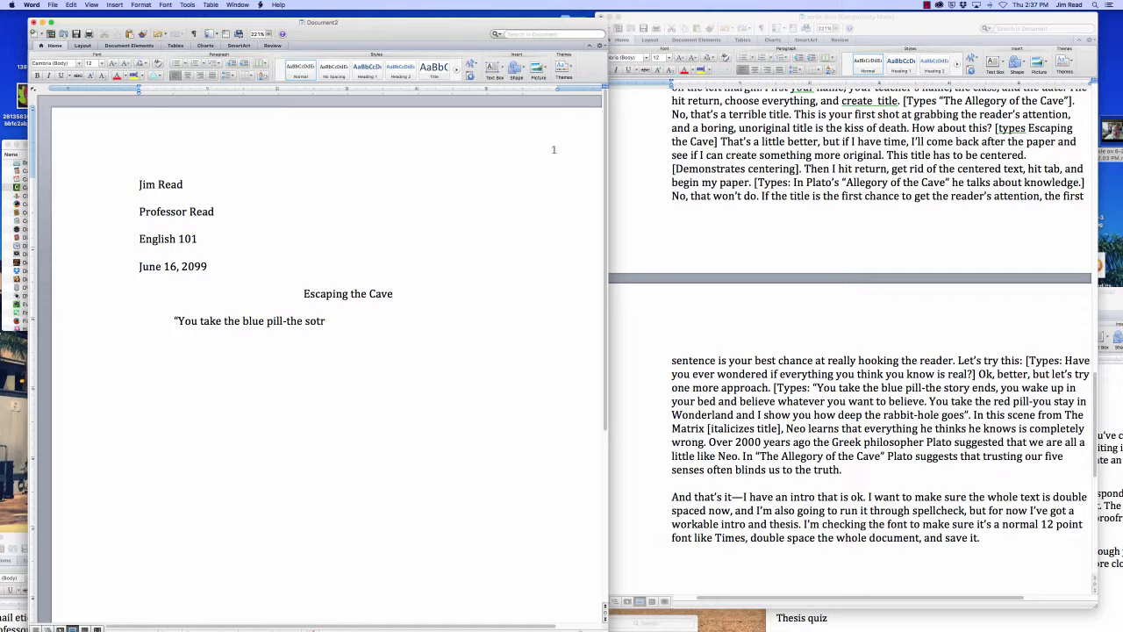
key("BackSpace")
key("BackSpace")
key("BackSpace")
key("BackSpace")
type("tory ends, you wake up in your bed an")
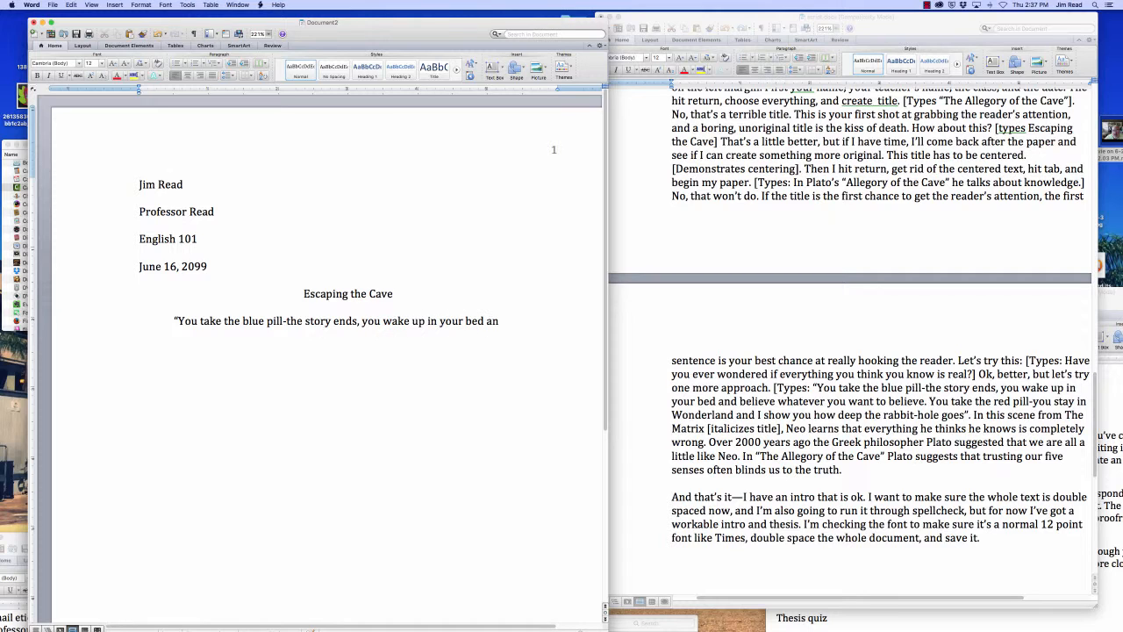
type("d believe what")
type("ever you want to")
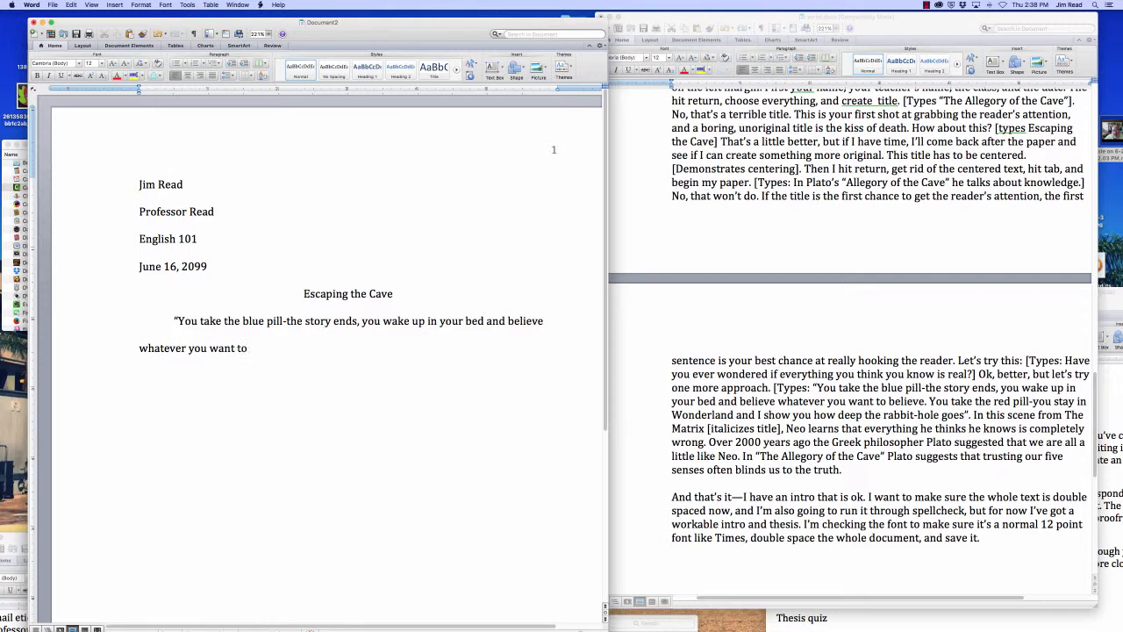
Step: Finish the quotation with: believe. You take the red pill-you stay in Wonderland and I show you how deep the rabbit-hole goes."
type(" believe. You take the re")
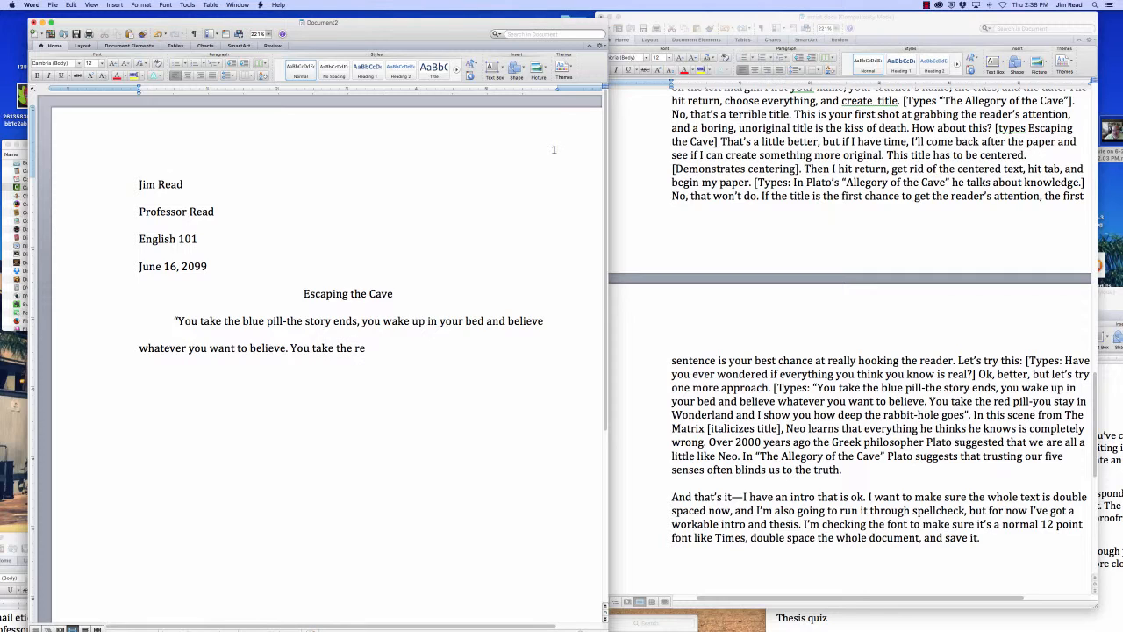
type("d pill-you stay in Wonderland an")
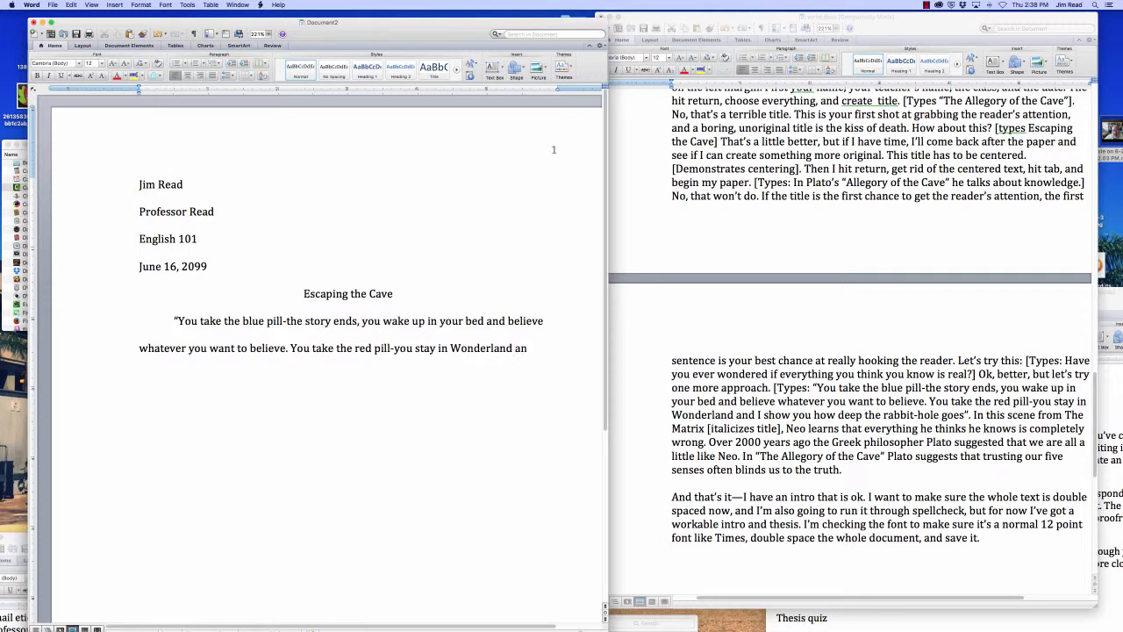
type("d I show you how deep the")
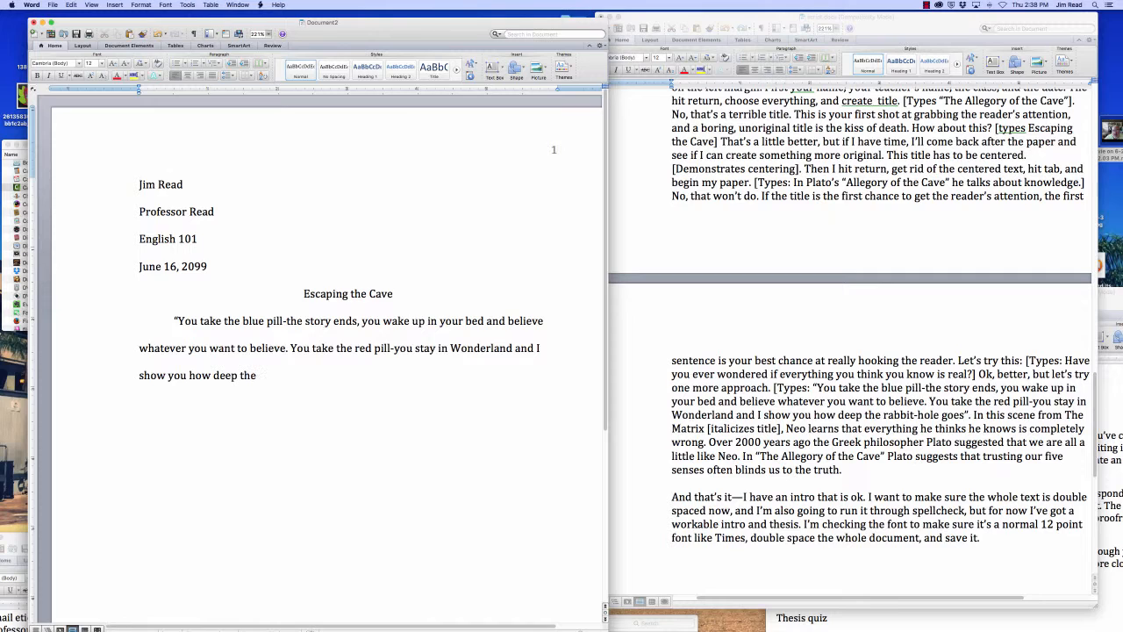
type(" rabbit-hole goes.”")
left_click(341, 377)
type(".”")
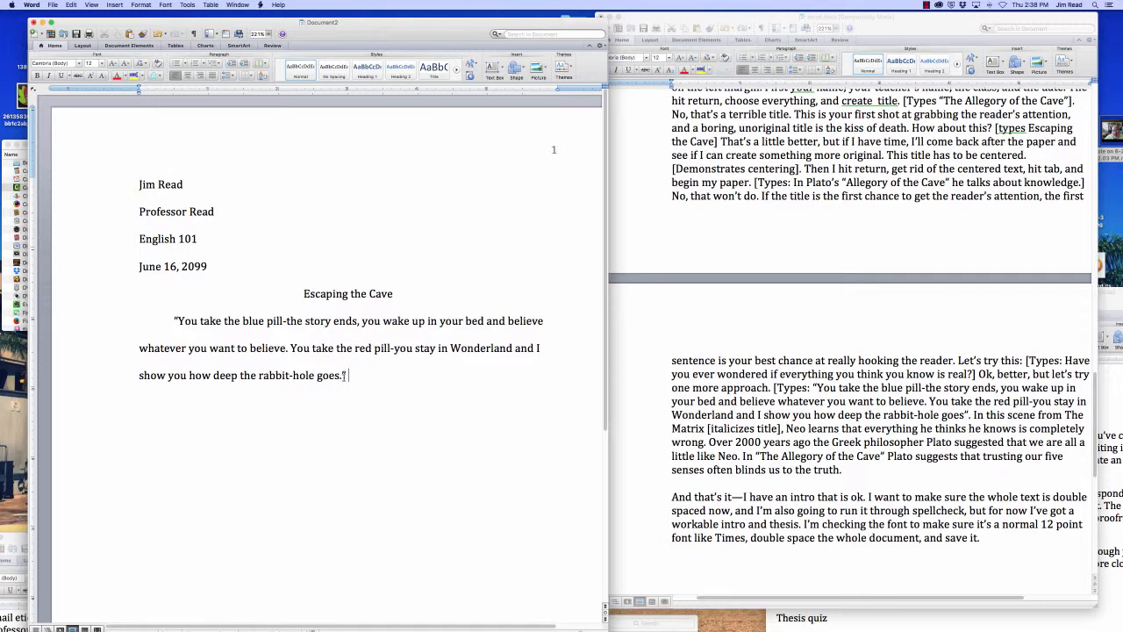
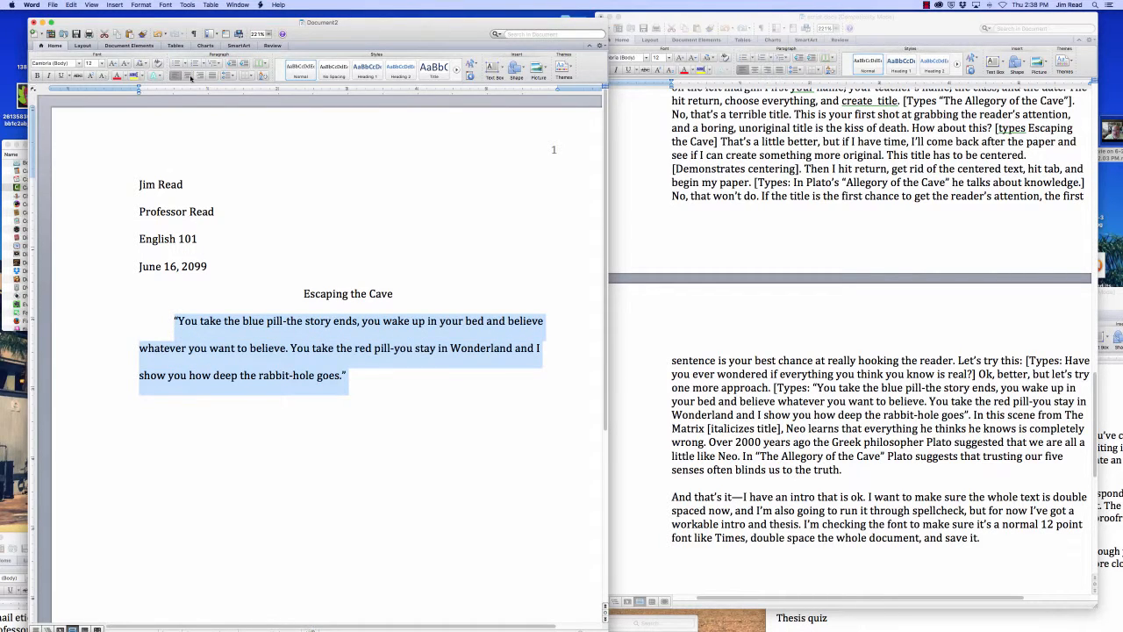
Step: Italicize the whole opening quotation and turn italics off for the text that follows it
left_click(48, 75)
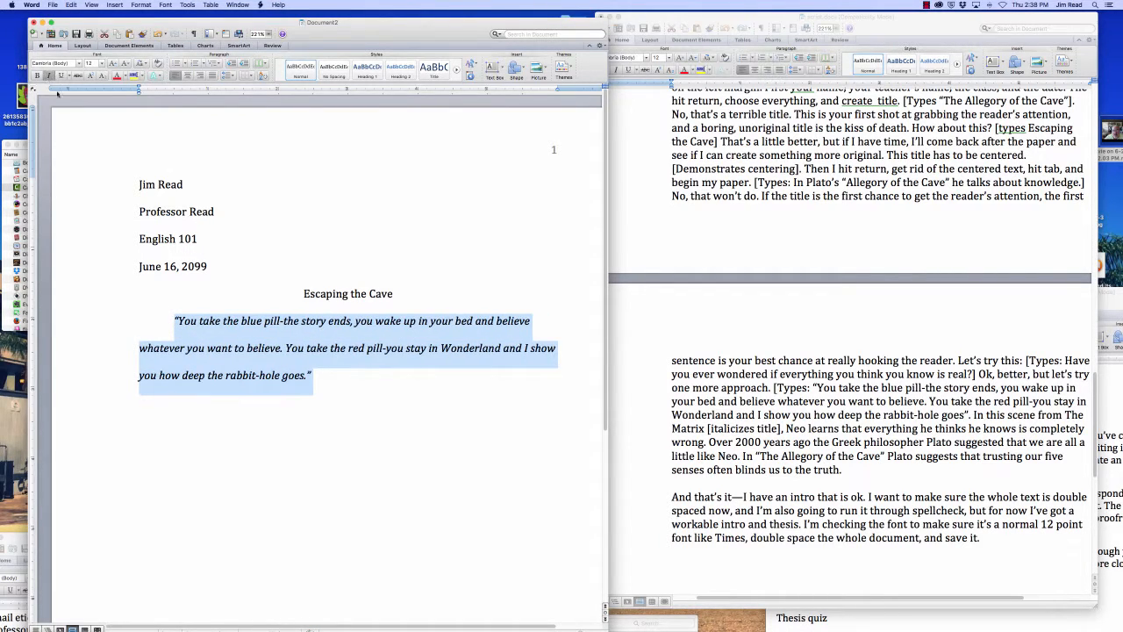
left_click(324, 378)
key("super+i")
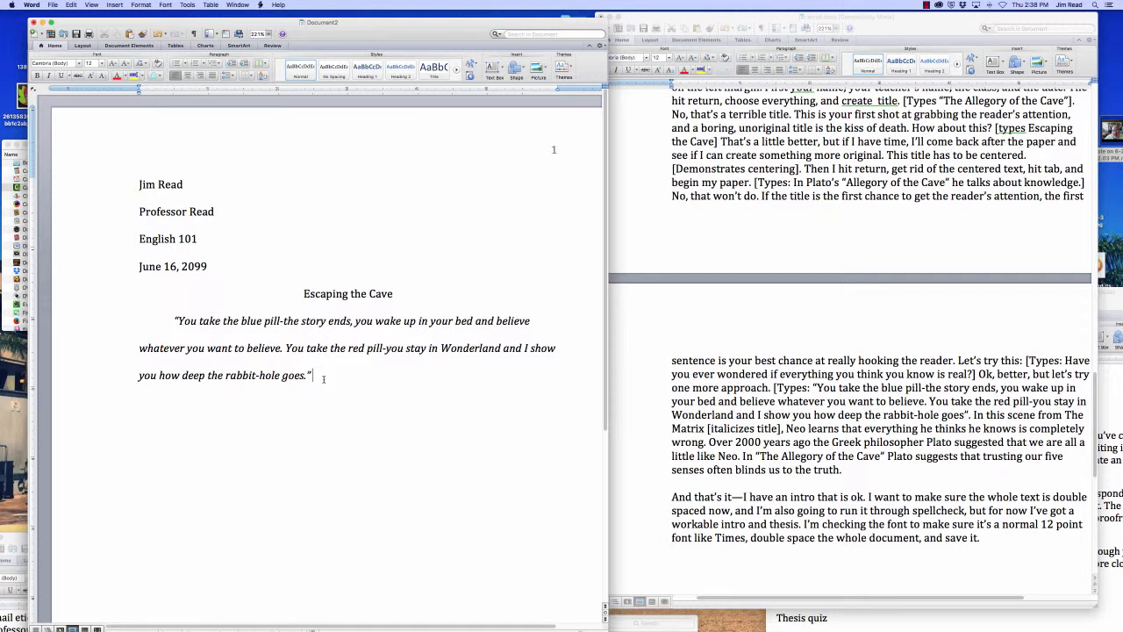
Step: Add the words "In this scene from The Matrix, Neo" in regular type after the quotation
type("In this sec")
type("ne fro")
key("BackSpace")
key("BackSpace")
key("BackSpace")
key("BackSpace")
key("BackSpace")
key("BackSpace")
type("end")
key("BackSpace")
key("BackSpace")
key("BackSpace")
key("BackSpace")
key("BackSpace")
type("cene from the Matrix")
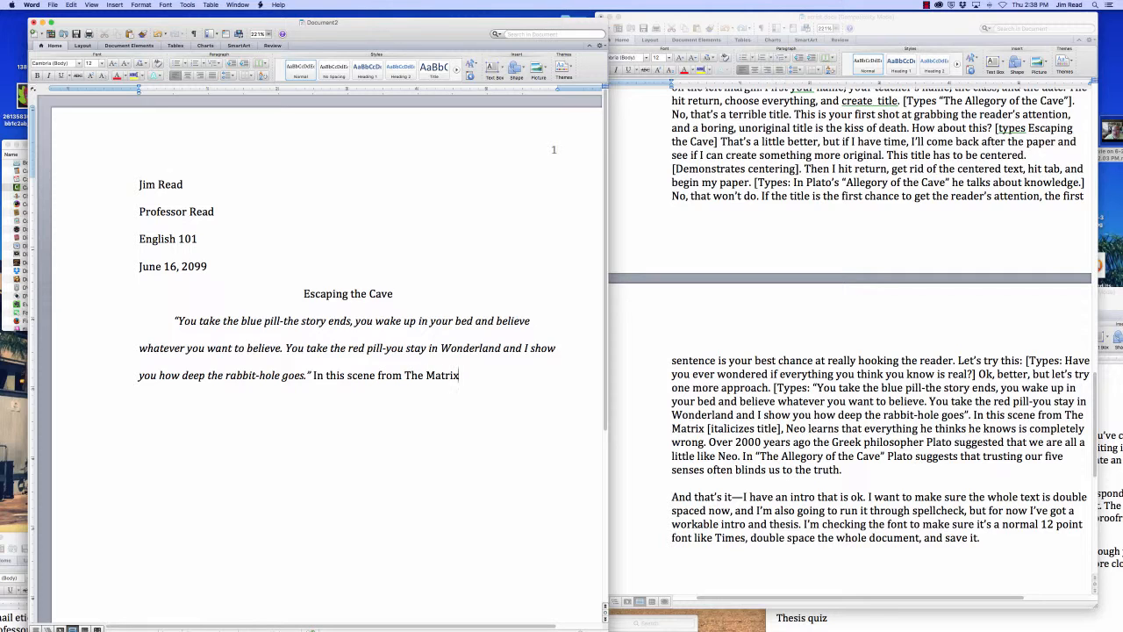
type(", Neo")
Step: Italicize the film title The Matrix and return to the end of the paragraph
left_click_drag(404, 374, 458, 375)
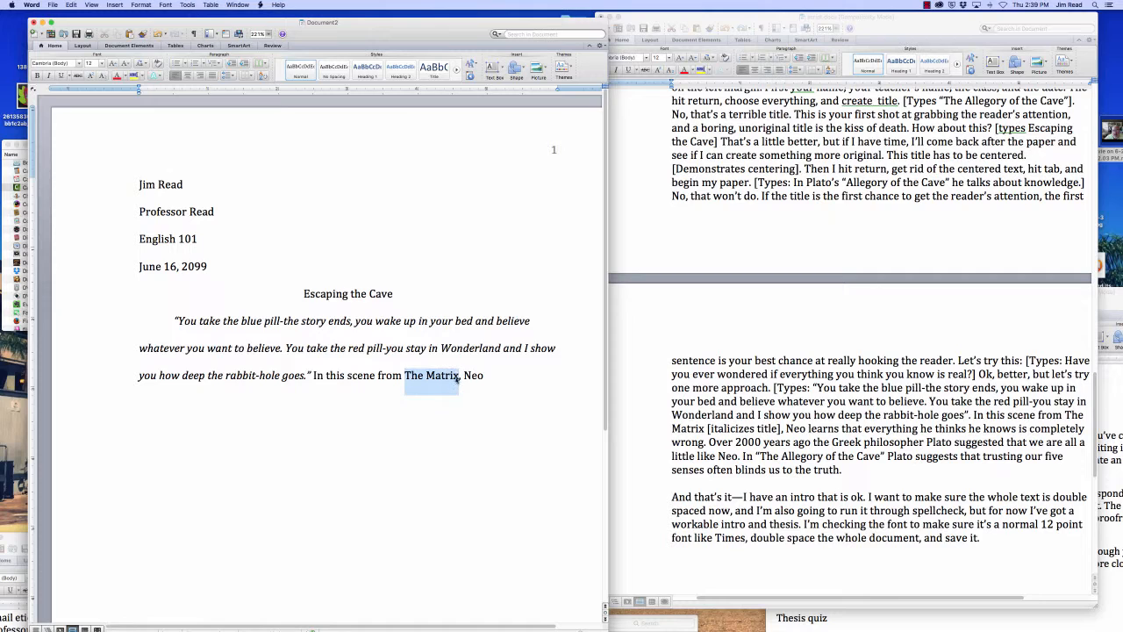
left_click(50, 76)
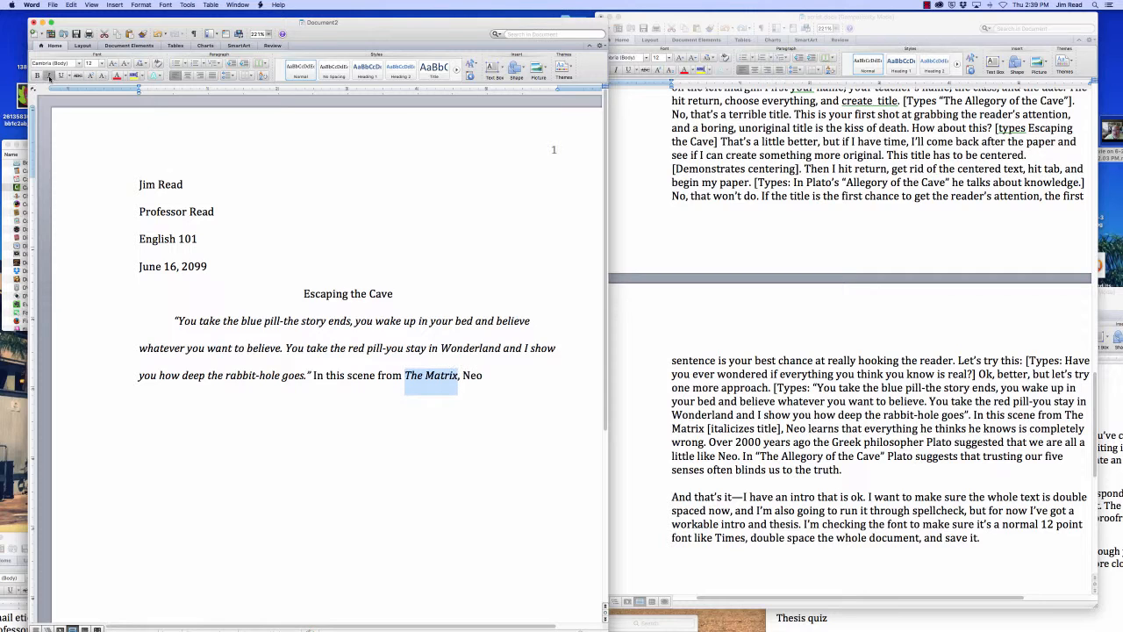
left_click(505, 380)
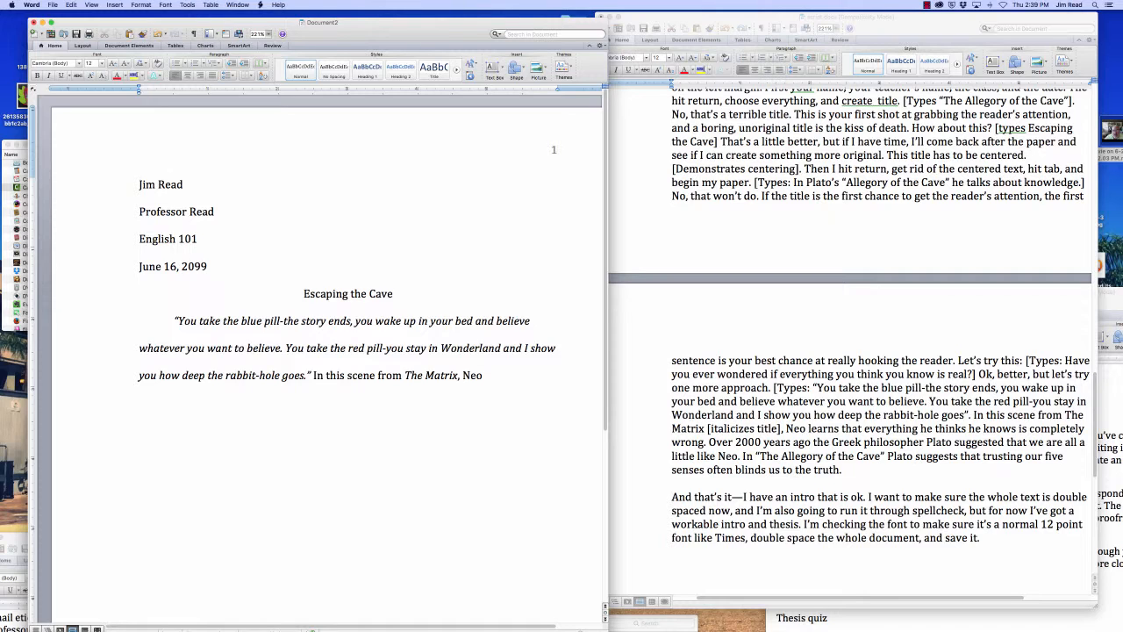
Step: Continue the paragraph: learns that everything he thinks is wrong. Over 2000 years ago the Greek philosopher Plato suggested that we are all a little like Neo
type("learns that everything he thin")
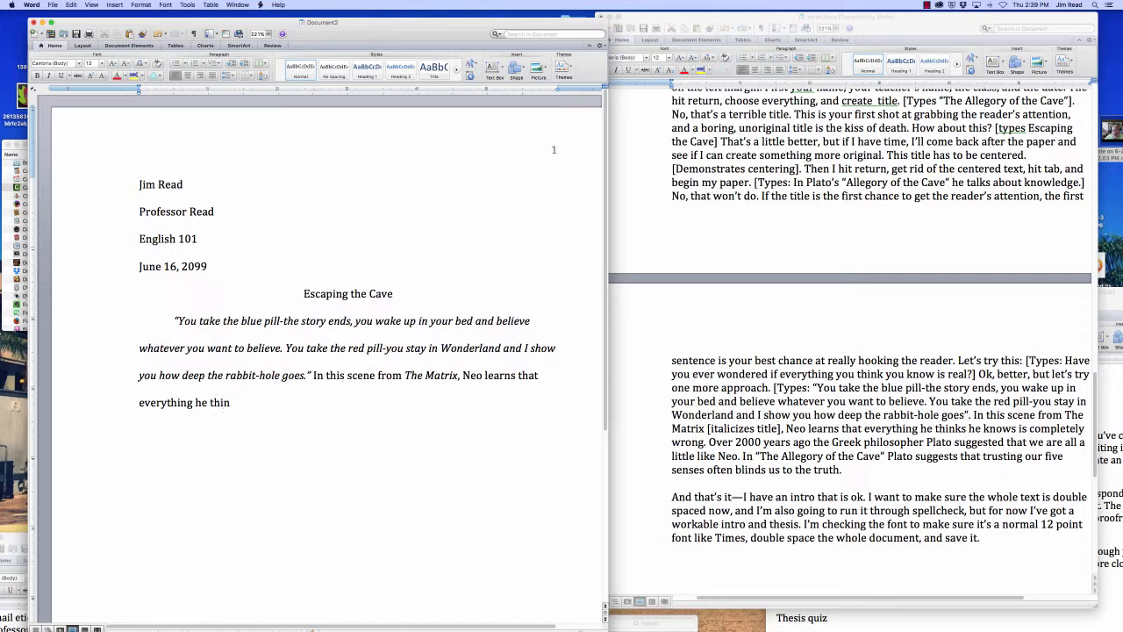
type("ks is wrong. Over 2000 years ago")
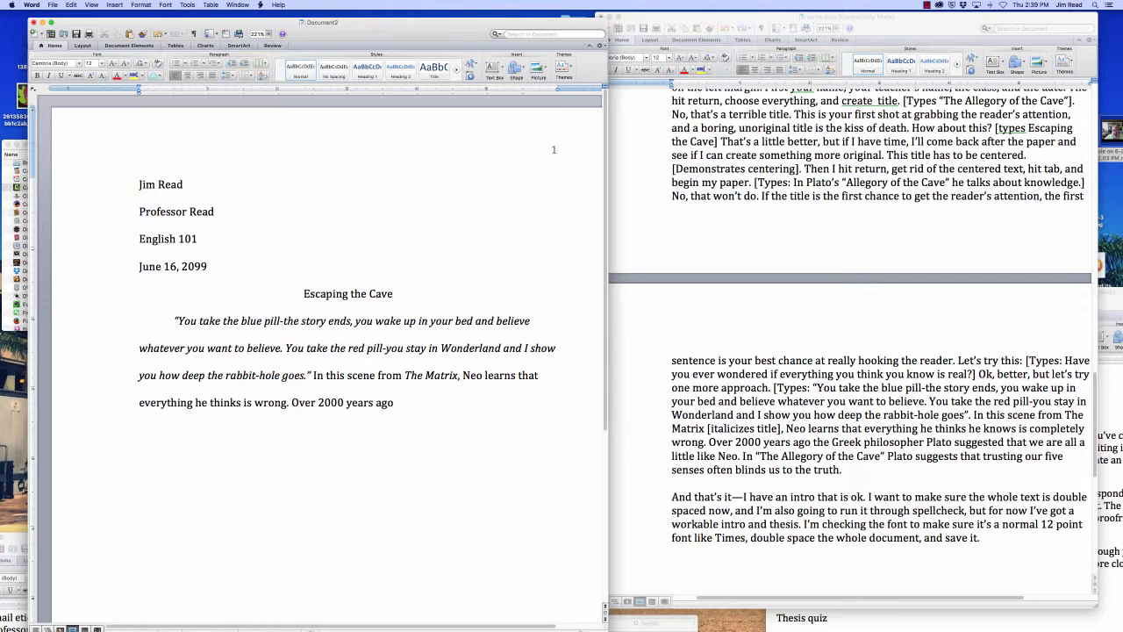
type(" the Greek philosopher Plato")
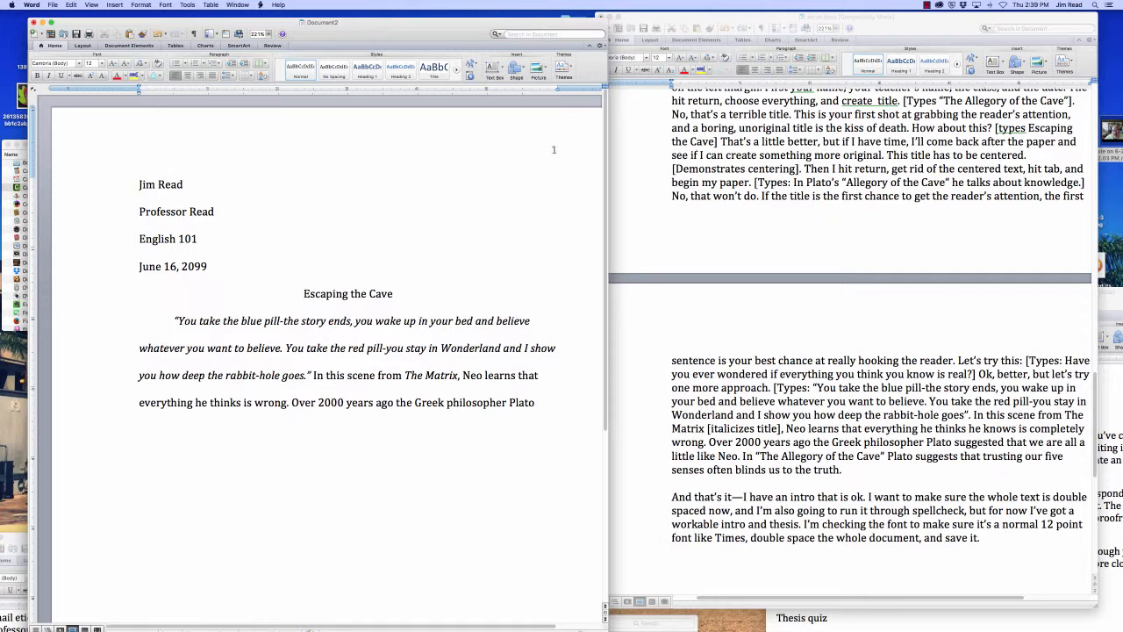
type(" suggested that were are a")
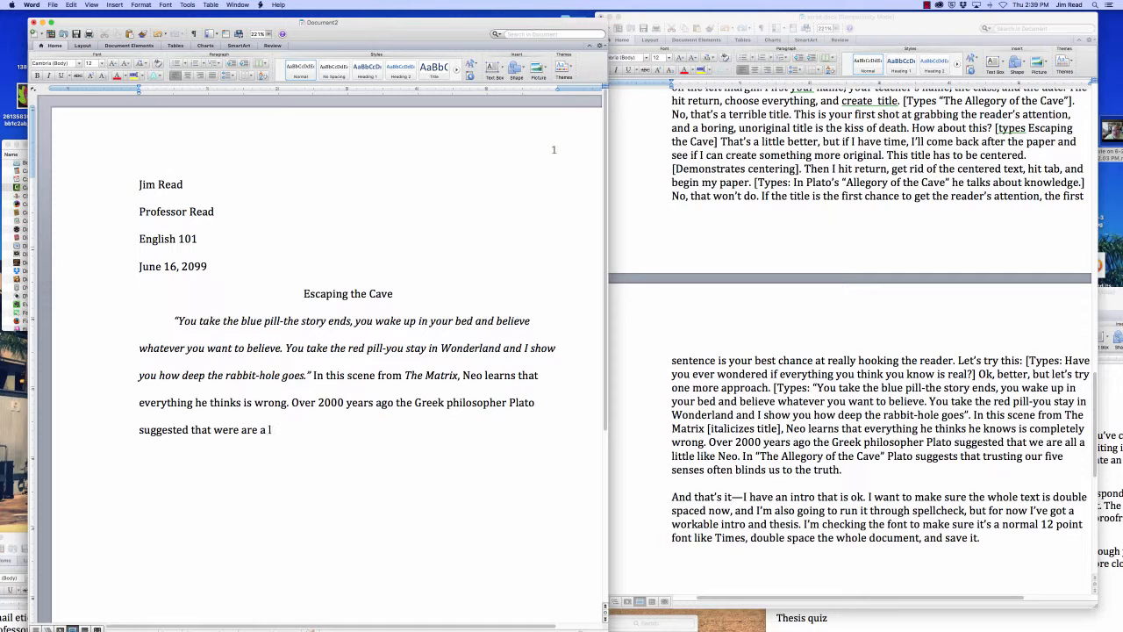
type("ll")
key("BackSpace")
key("BackSpace")
key("BackSpace")
key("BackSpace")
key("BackSpace")
key("BackSpace")
key("BackSpace")
key("BackSpace")
key("BackSpace")
key("BackSpace")
type("are all a little like Neo")
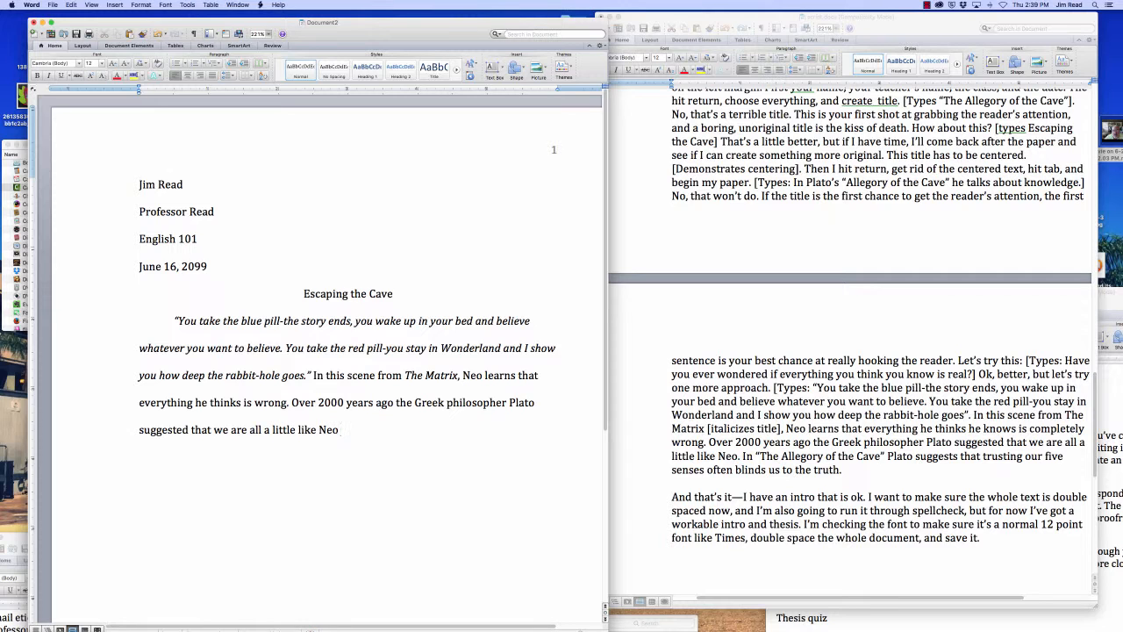
Step: Add the thesis sentence: In "The Allegory of the Cave" Plato suggests that trusting our senses often blinds us to the truth
type(". In \"The Allegory of the C")
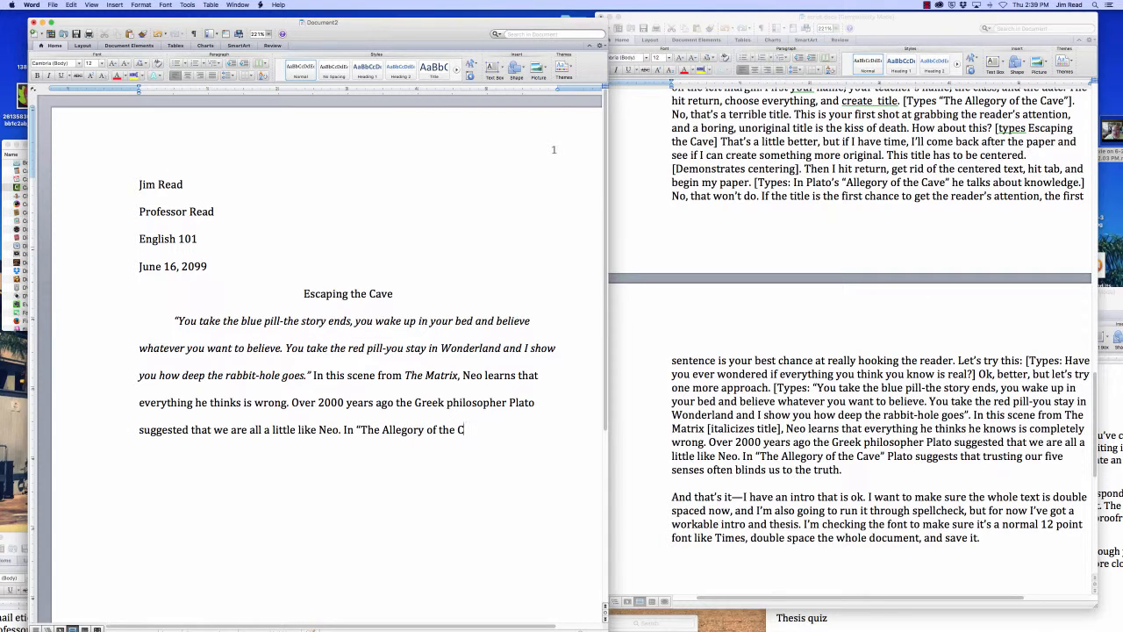
type("ave\"")
type(" Plato")
type(" suggests that ")
type("trusting o")
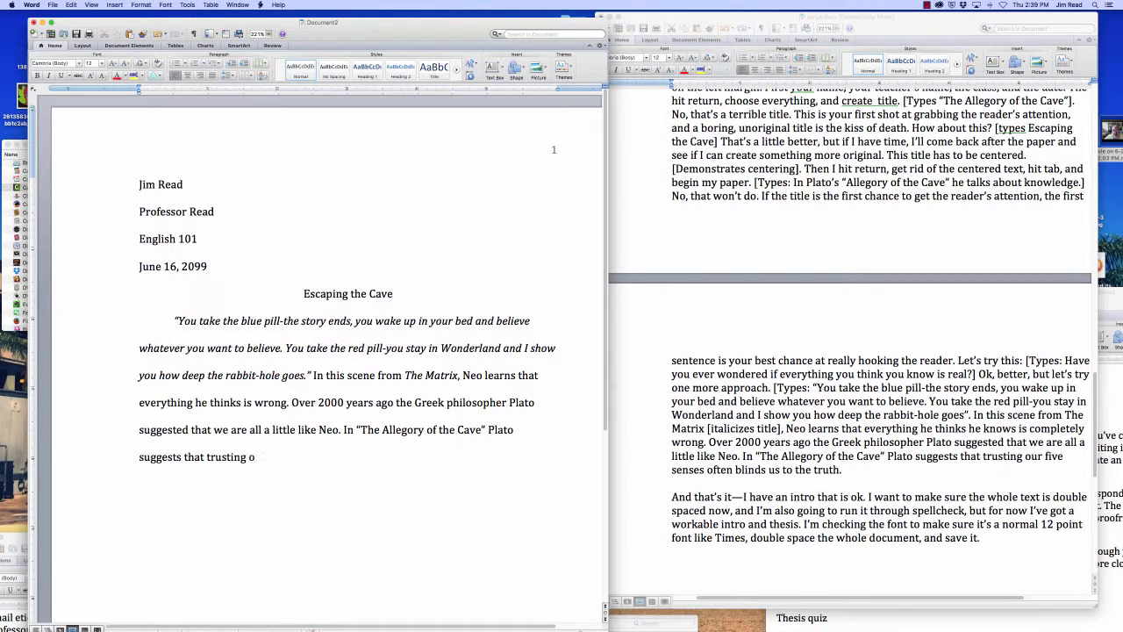
type("ur senses often flinds us to")
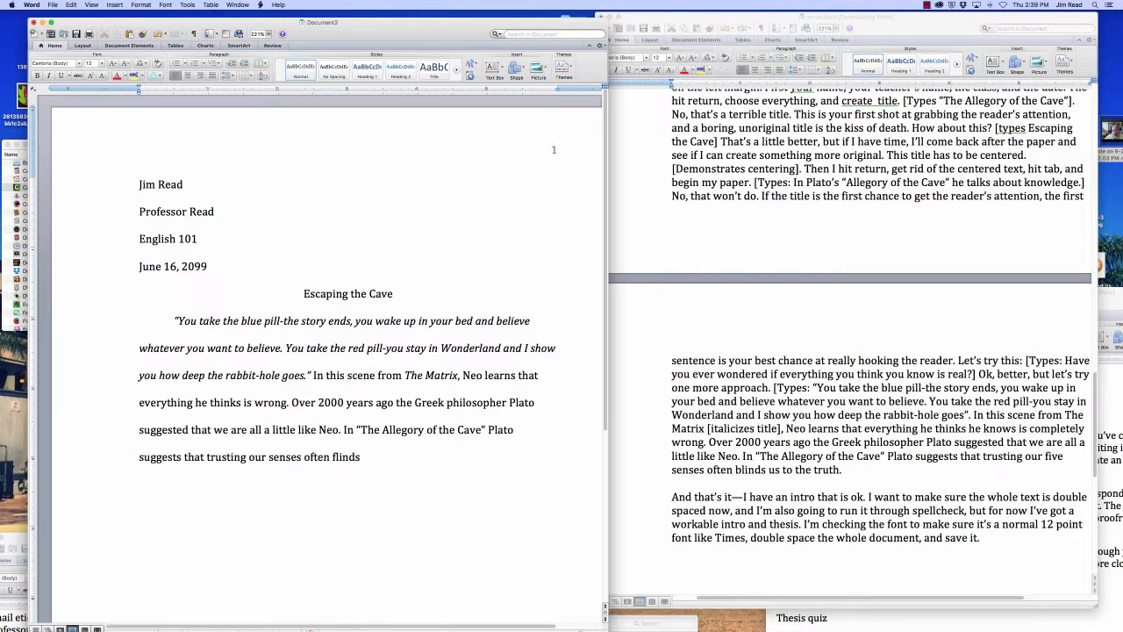
key("BackSpace")
key("BackSpace")
key("BackSpace")
key("BackSpace")
key("BackSpace")
key("BackSpace")
key("BackSpace")
key("BackSpace")
key("BackSpace")
key("BackSpace")
key("BackSpace")
type("blinds us to the truth.\"")
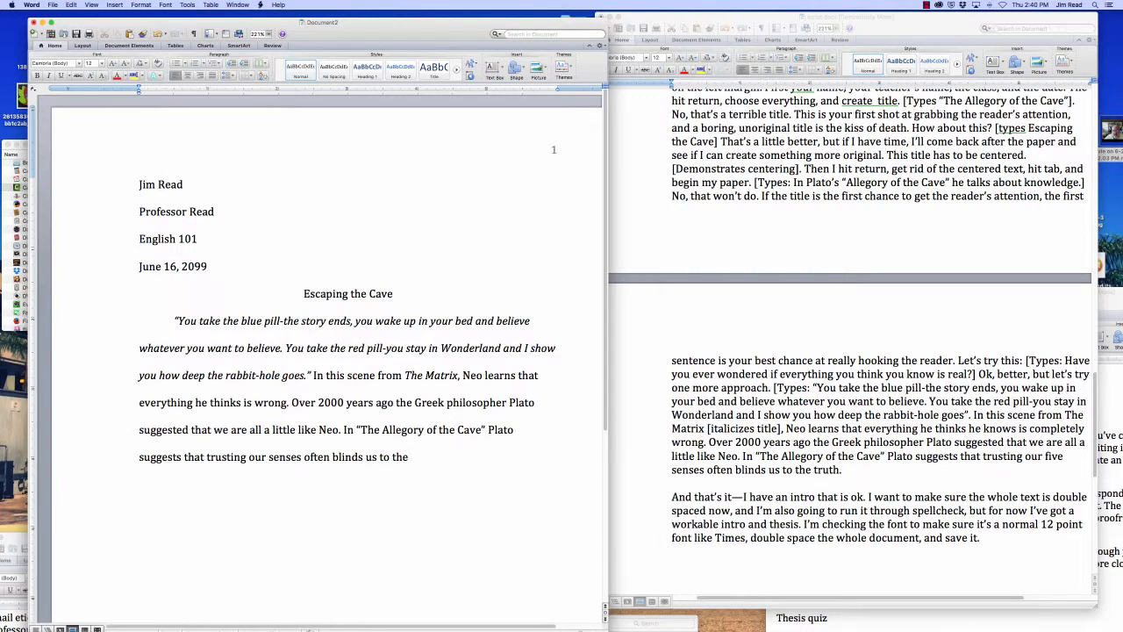
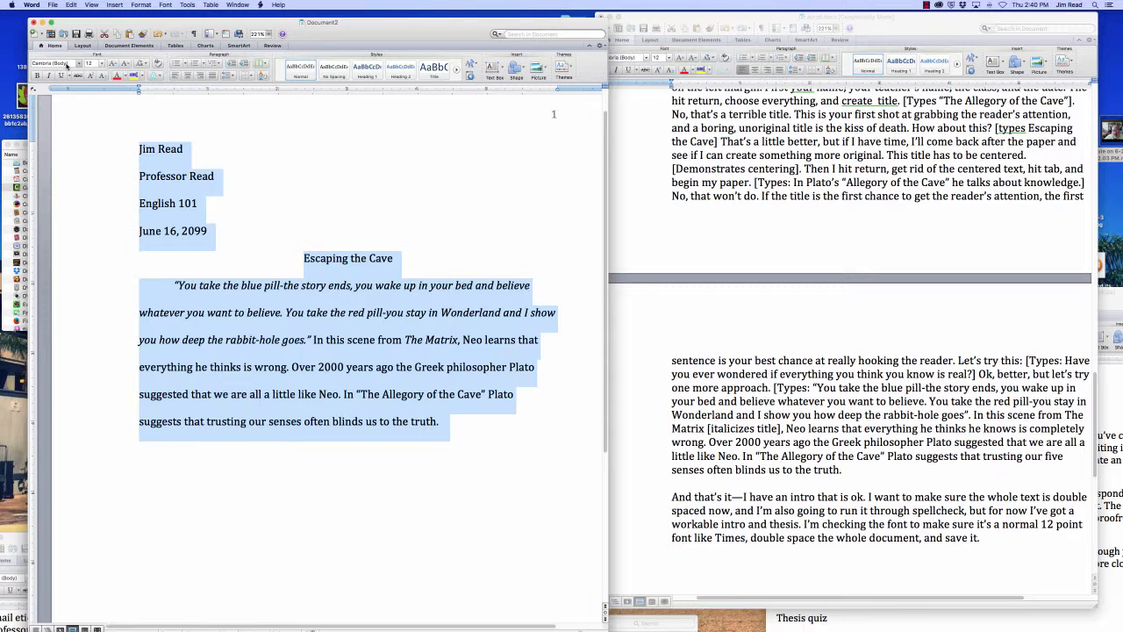
Step: Change the font of the entire selected essay text, from heading to last paragraph, to Times New Roman
left_click(78, 65)
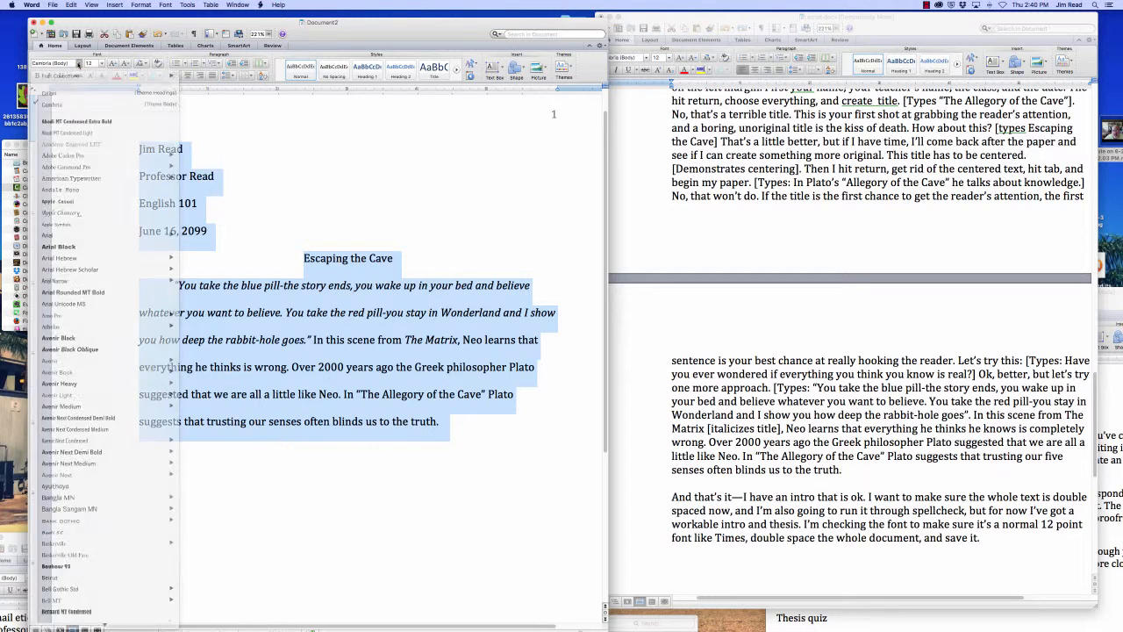
scroll(92, 279, "down", 20)
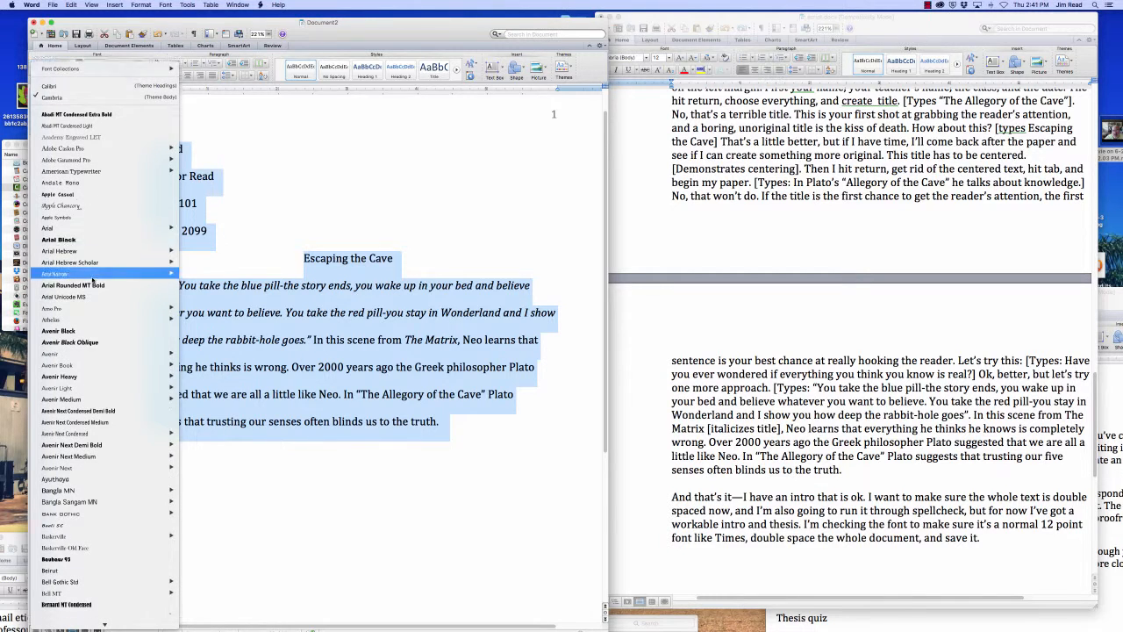
scroll(92, 279, "up", 12)
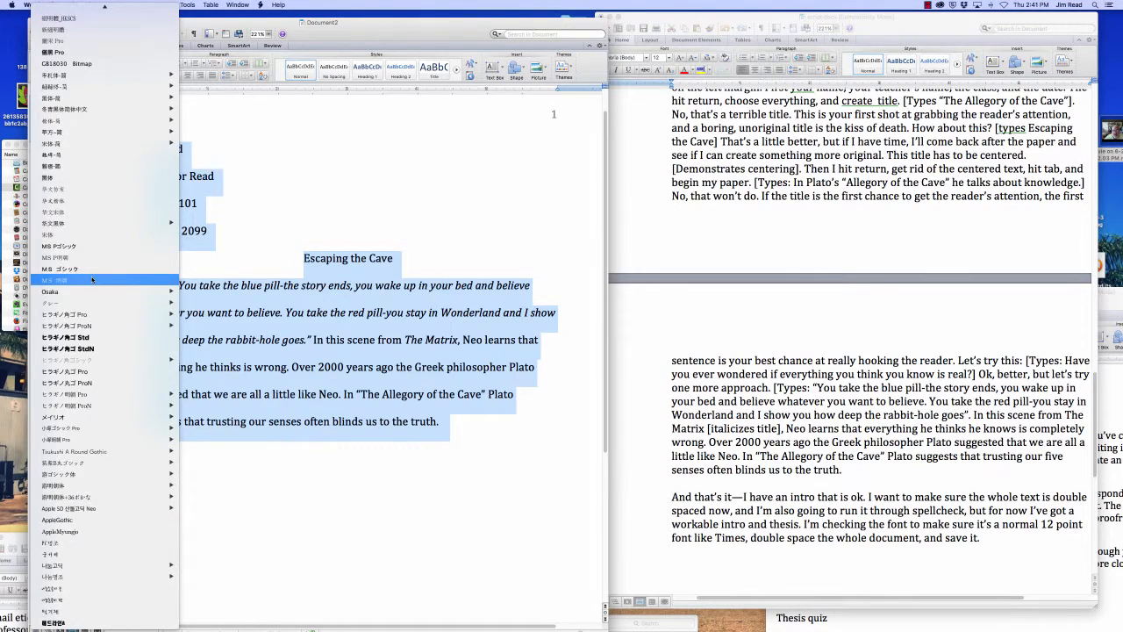
mouse_move(93, 279)
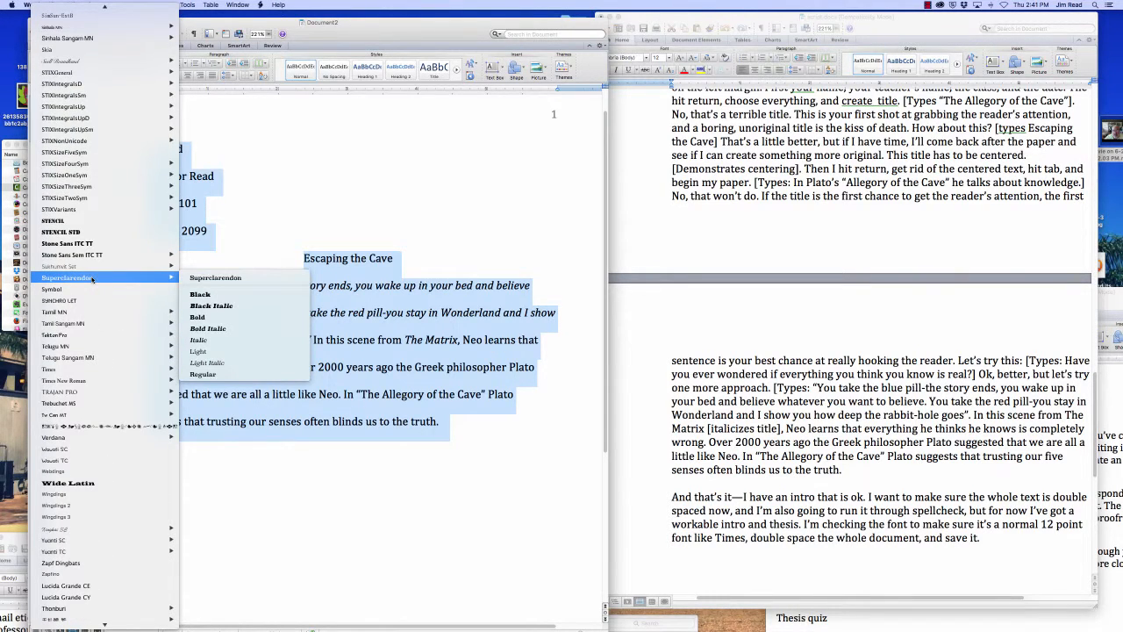
left_click(88, 380)
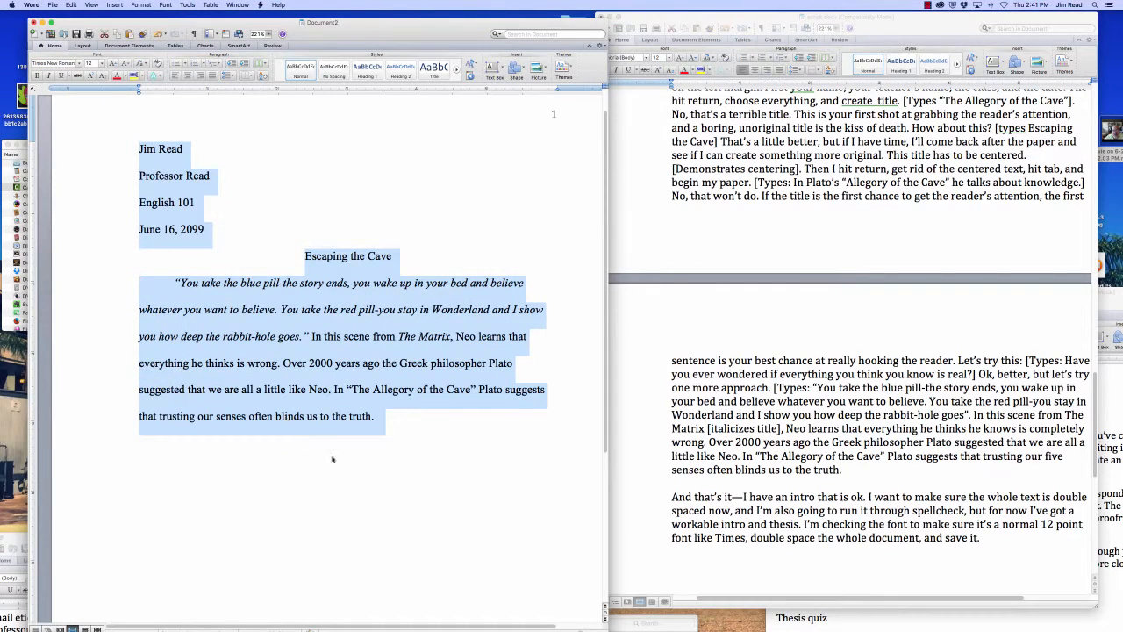
Step: Deselect the essay text and save the document as a Word document named draft essay 1
left_click(353, 480)
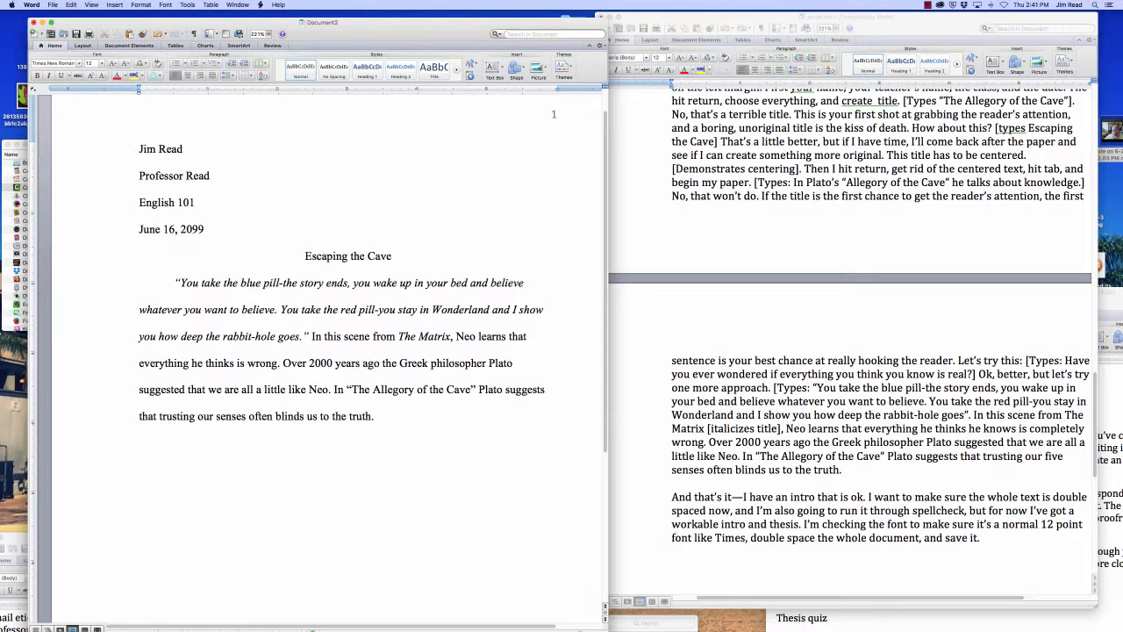
scroll(334, 299, "down", 1)
left_click(52, 6)
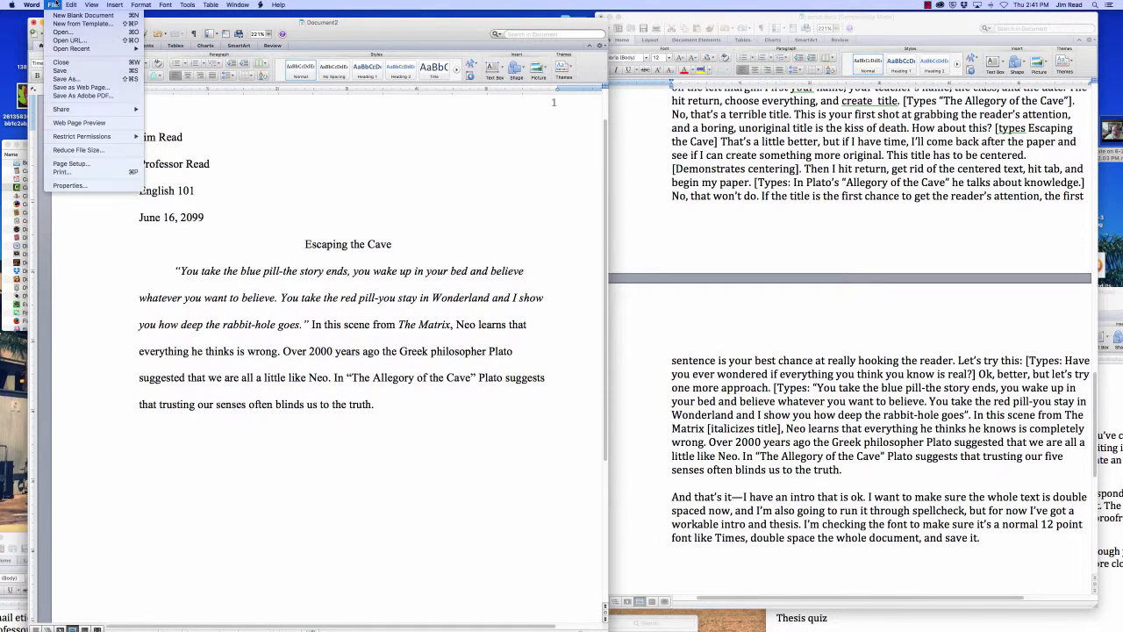
left_click(79, 79)
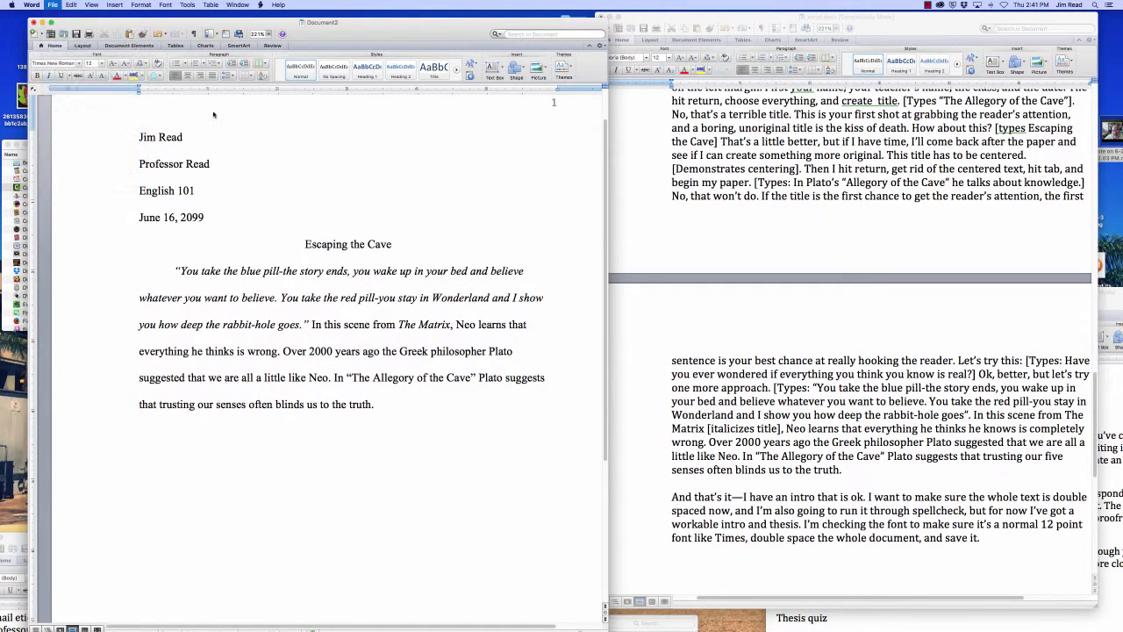
type("dra")
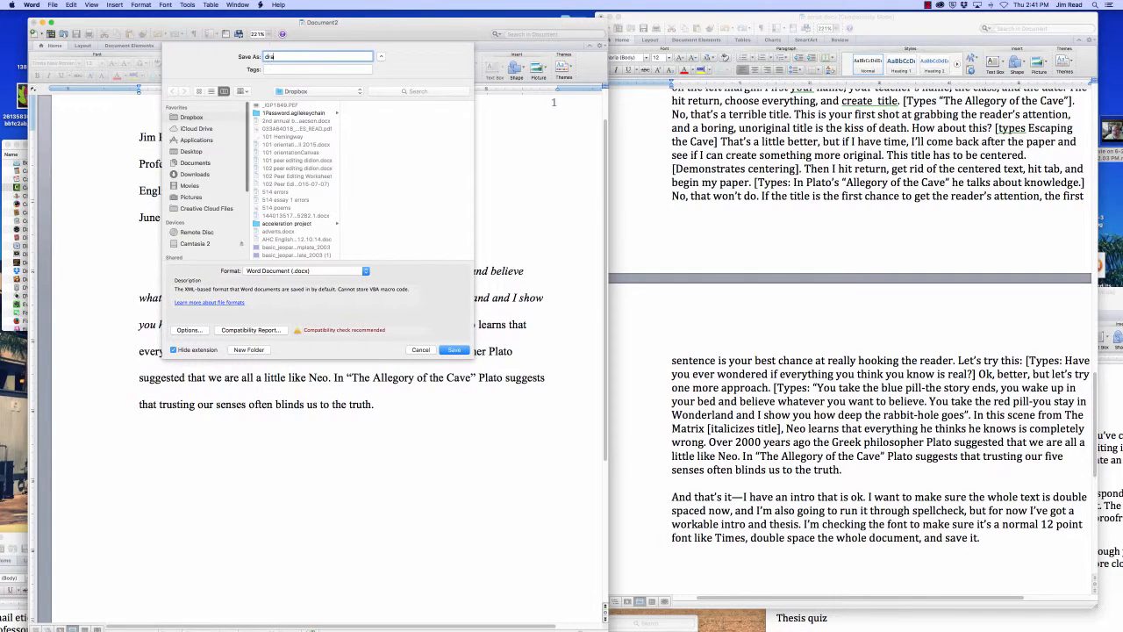
type("ft essa")
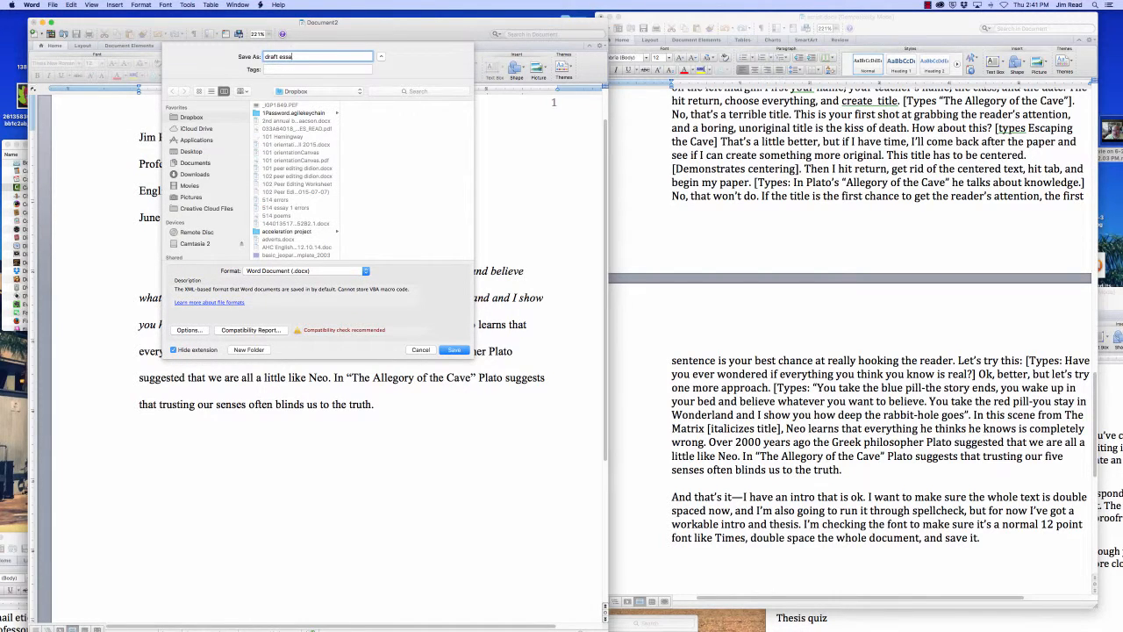
type("y 1")
left_click(455, 350)
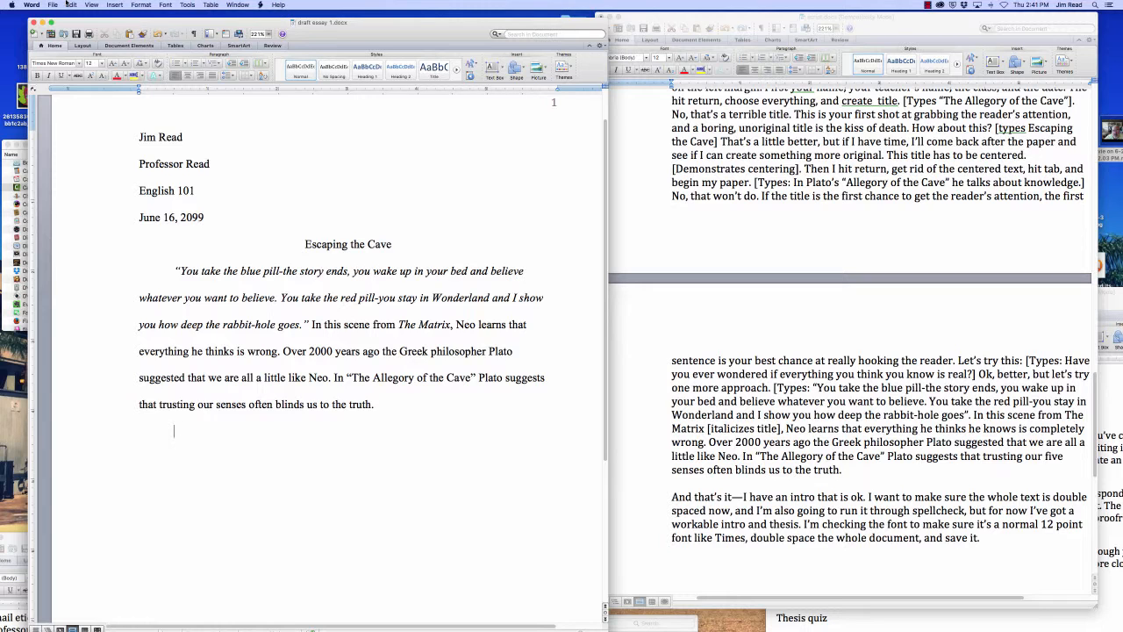
Step: Delete the body paragraph below the title and save the remaining heading and title as a separate Word document named MLA formatted paper
left_click(58, 4)
left_click(58, 5)
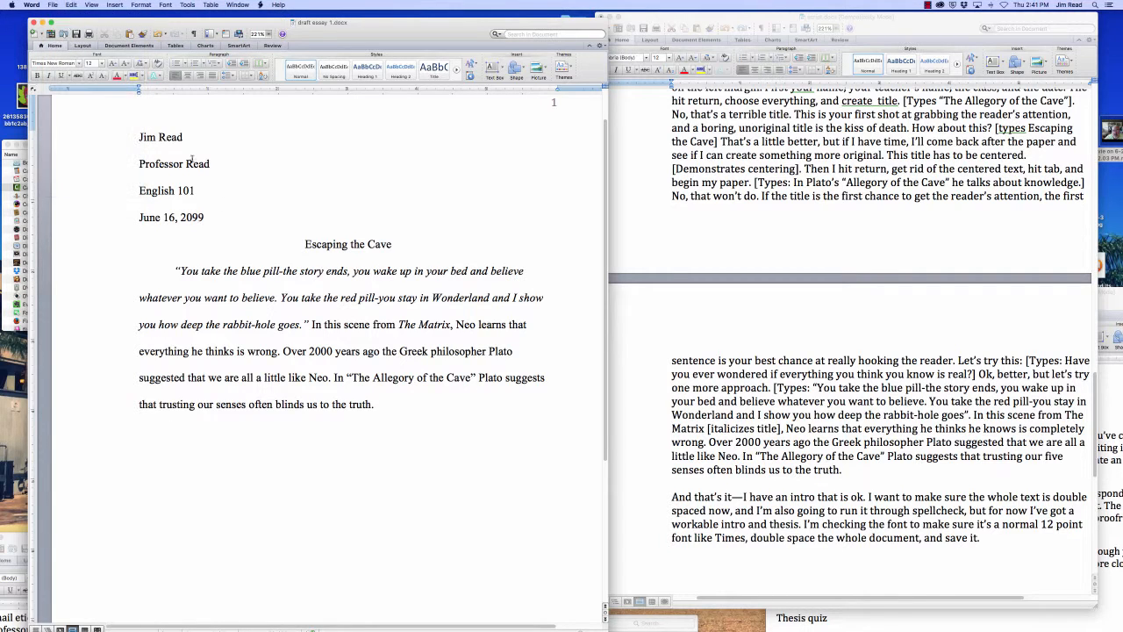
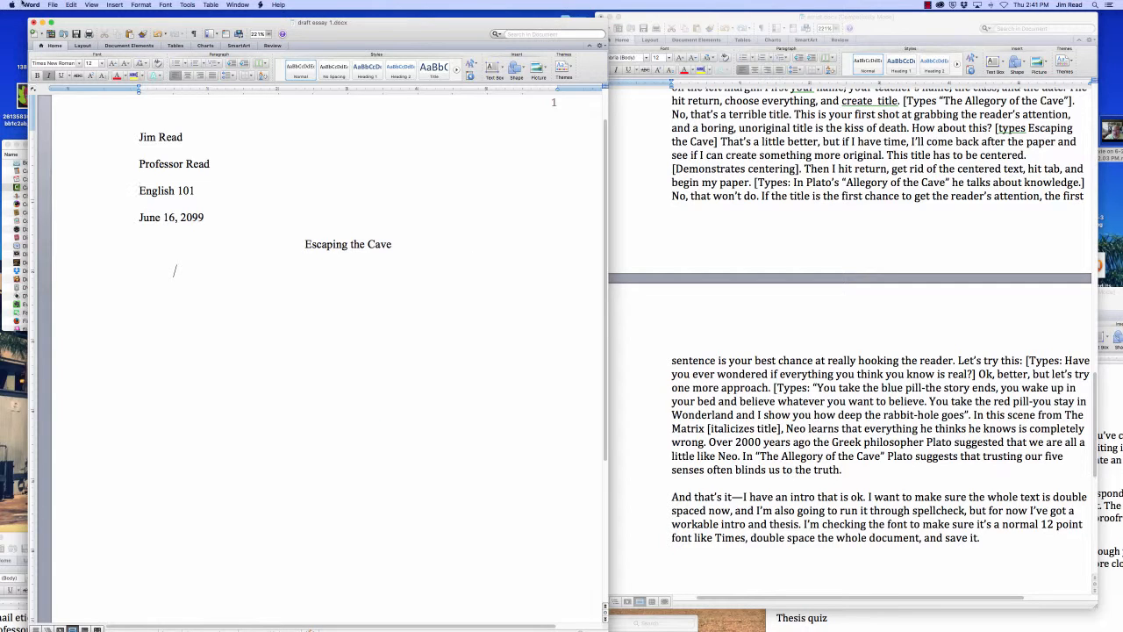
left_click(52, 4)
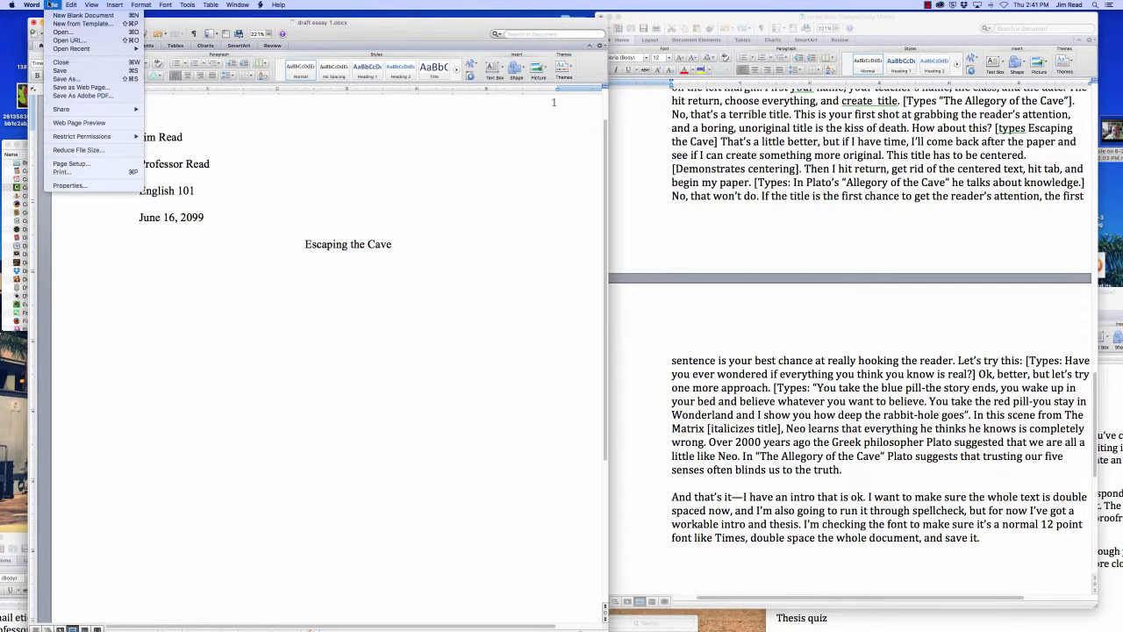
left_click(68, 79)
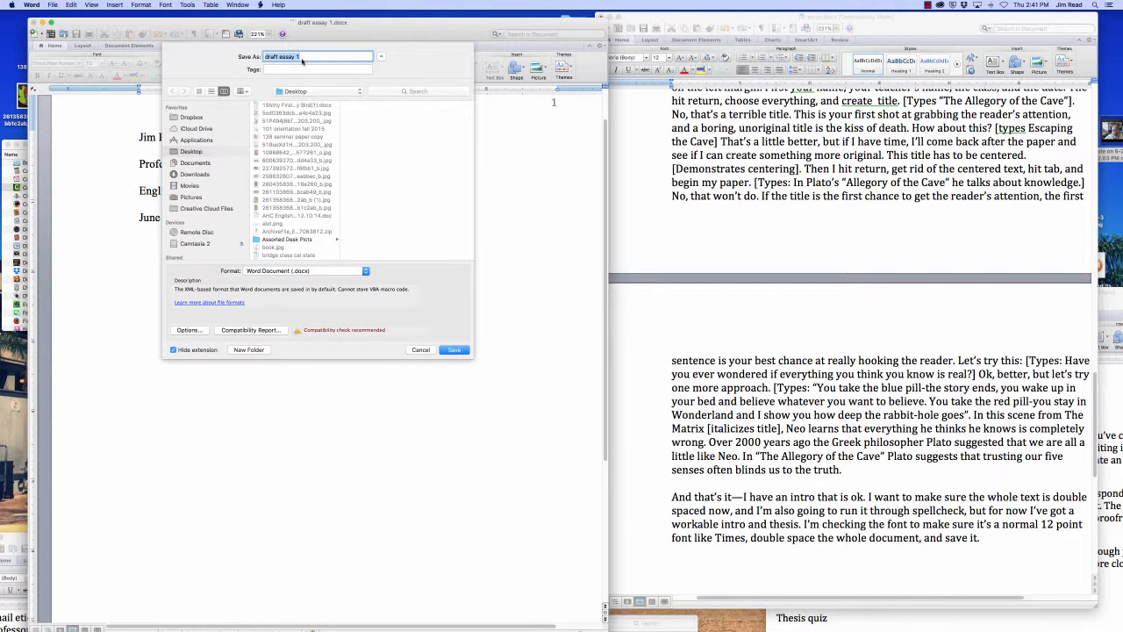
type("MLA formatted paper")
key("Return")
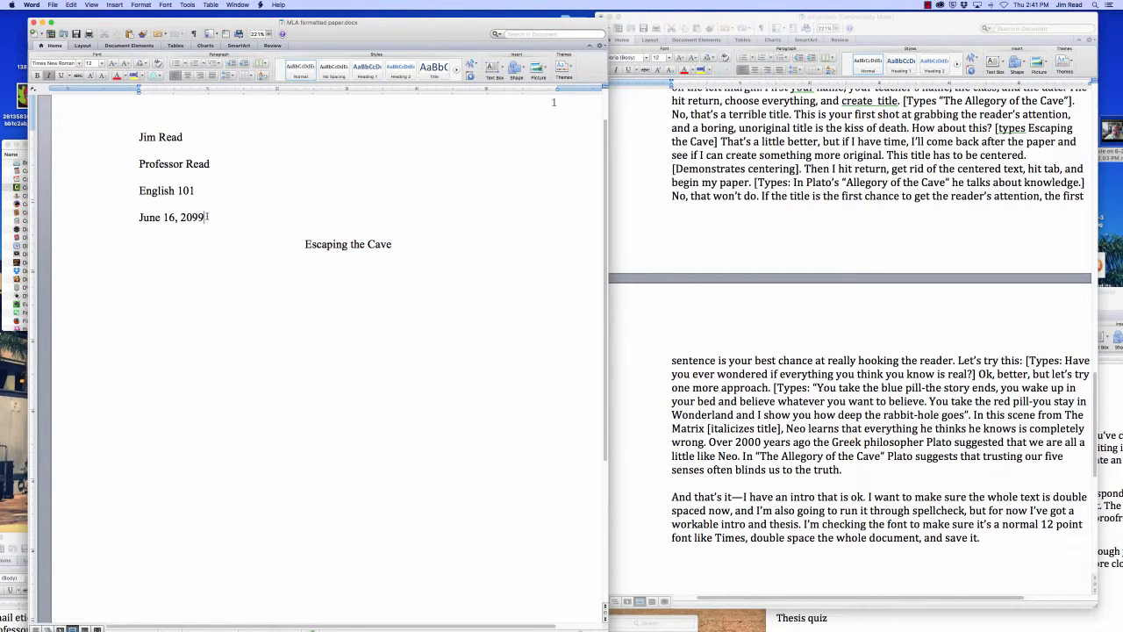
Step: Highlight the date line and the title Escaping the Cave as the parts to replace for each new paper
left_click_drag(206, 218, 125, 220)
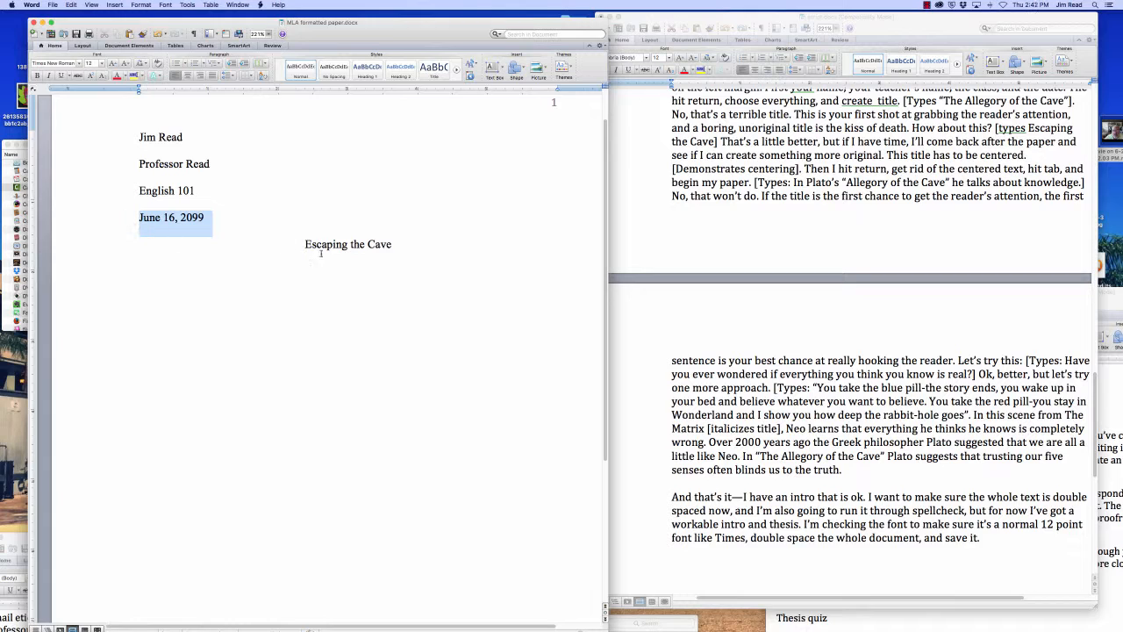
left_click(392, 247)
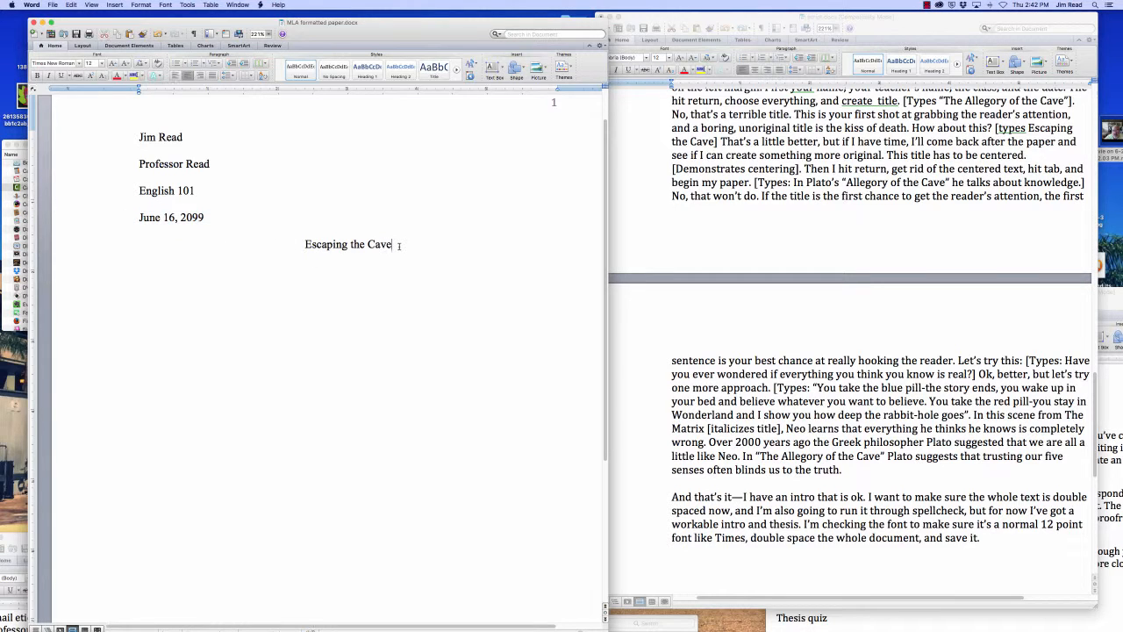
left_click_drag(392, 247, 310, 245)
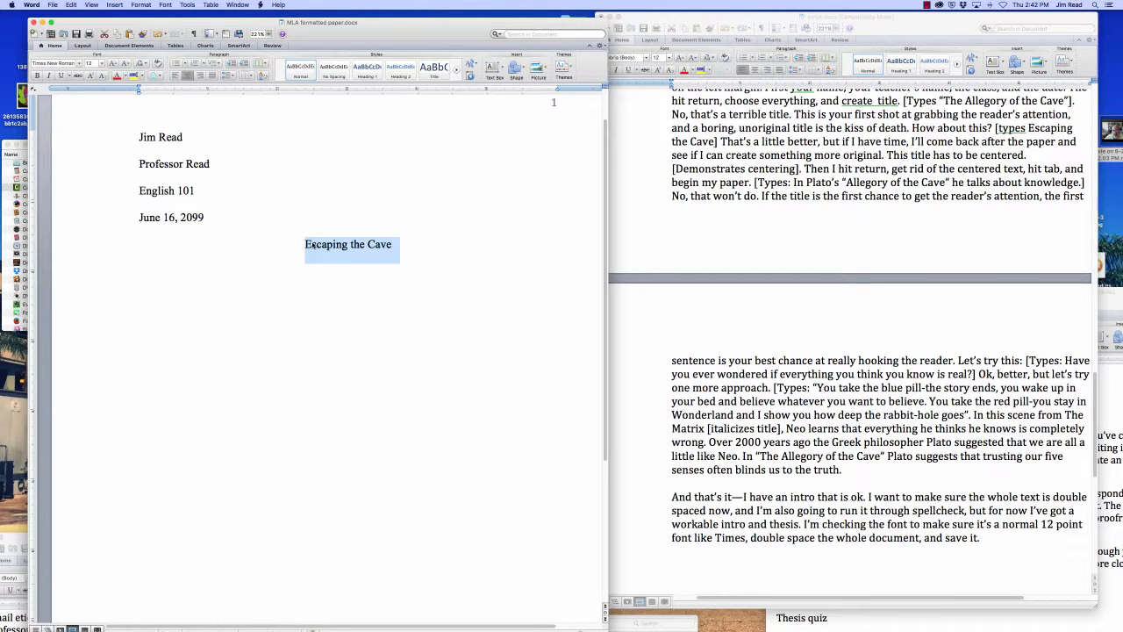